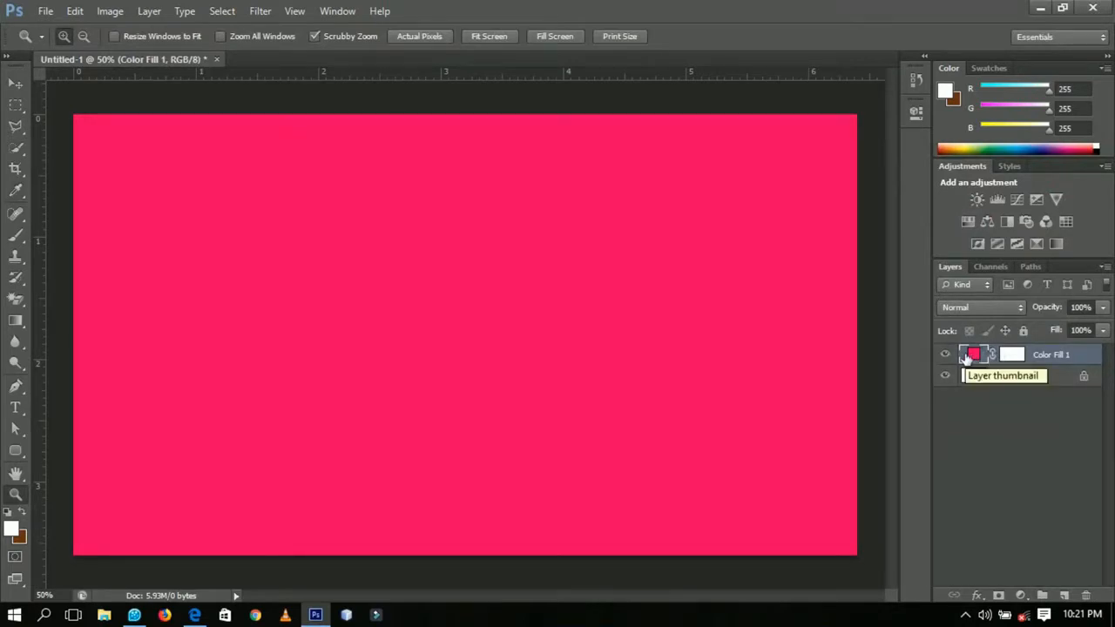
Add a point text layer reading "LONG" near the middle of the canvas and select all its characters.
{"action": "key", "text": "v"}
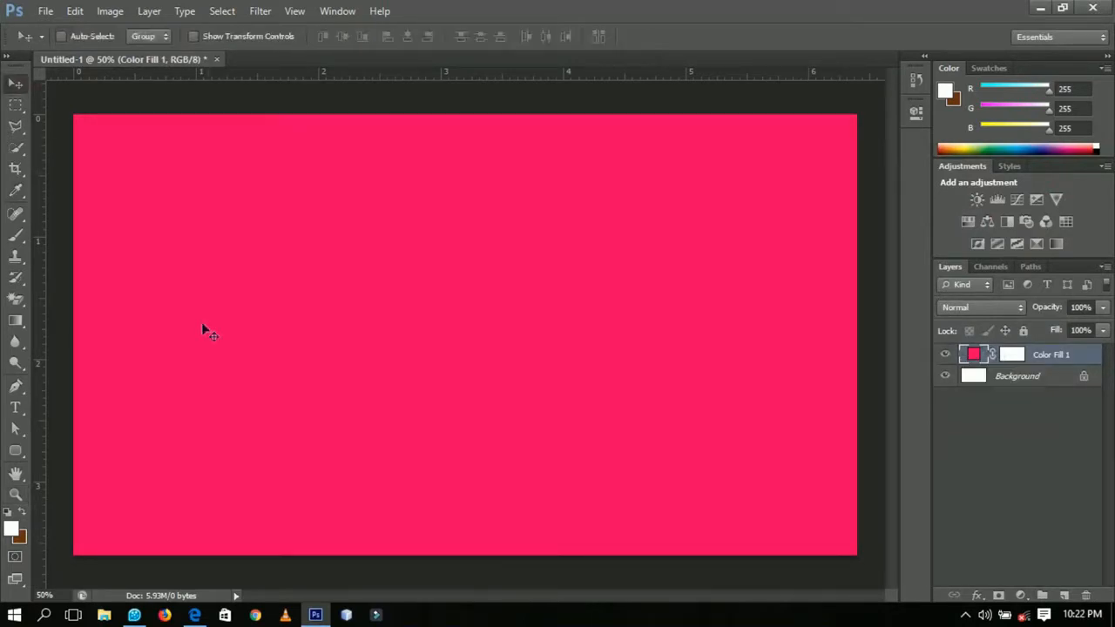
{"action": "left_click", "coordinate": [14, 408]}
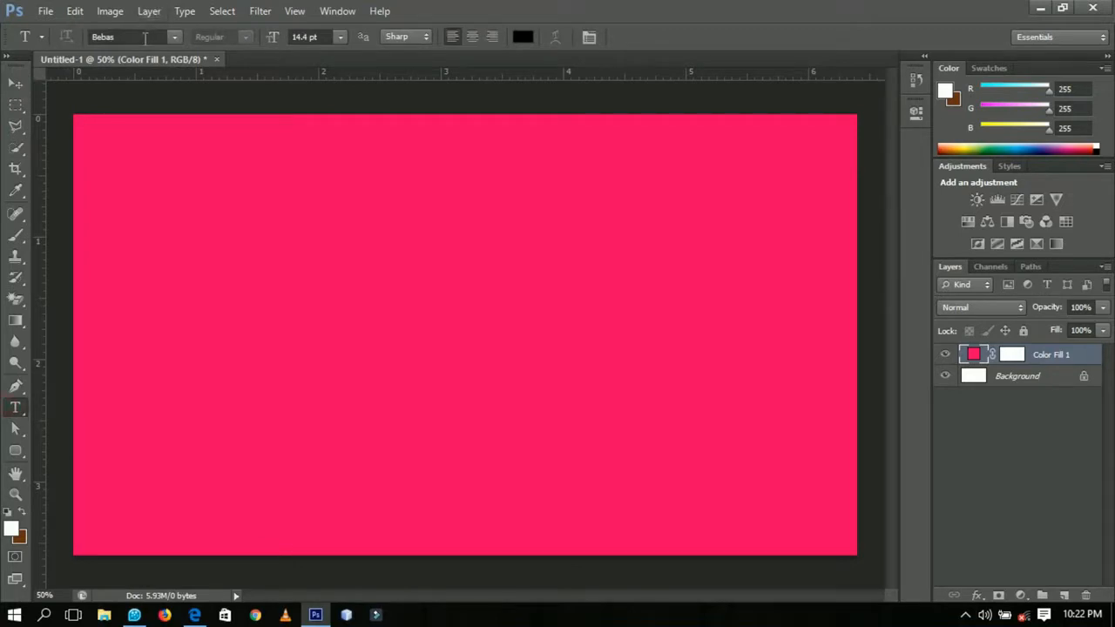
{"action": "left_click", "coordinate": [376, 309]}
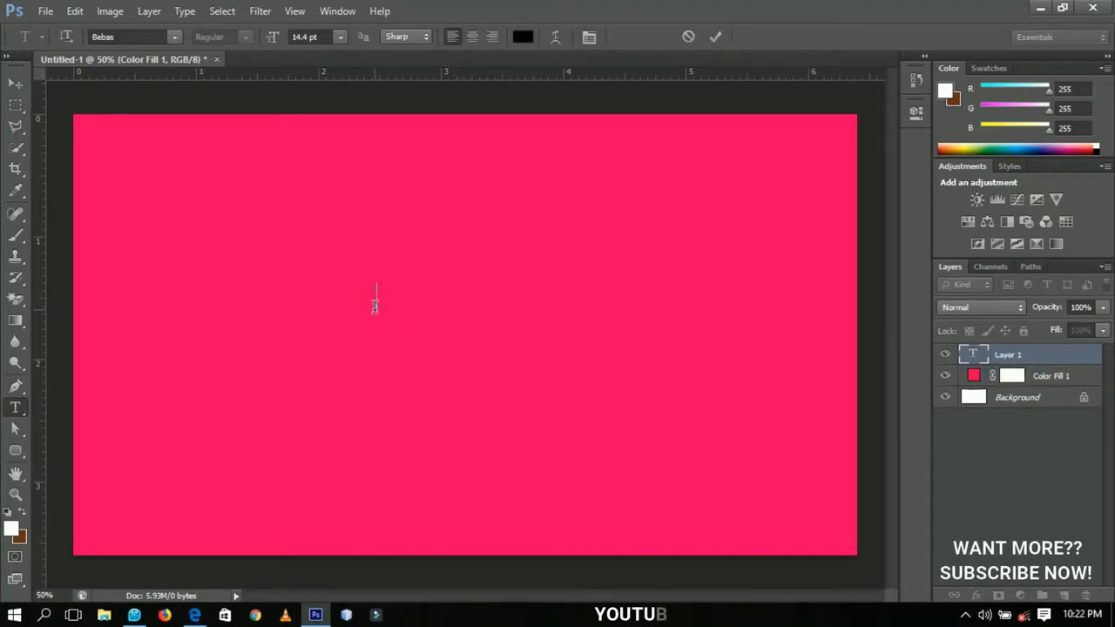
{"action": "type", "text": "LONG"}
{"action": "key", "text": "ctrl+a"}
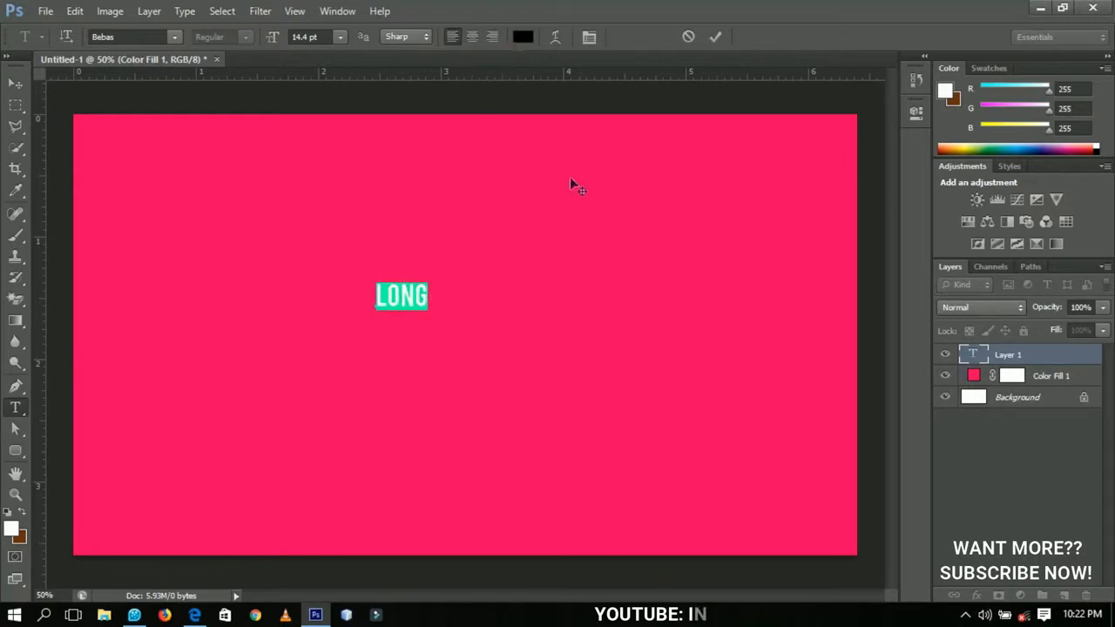
Set the colour of the LONG text to white and commit the text edit.
{"action": "left_click", "coordinate": [522, 38]}
{"action": "left_click_drag", "start_coordinate": [783, 289], "coordinate": [618, 152]}
{"action": "left_click", "coordinate": [1063, 189]}
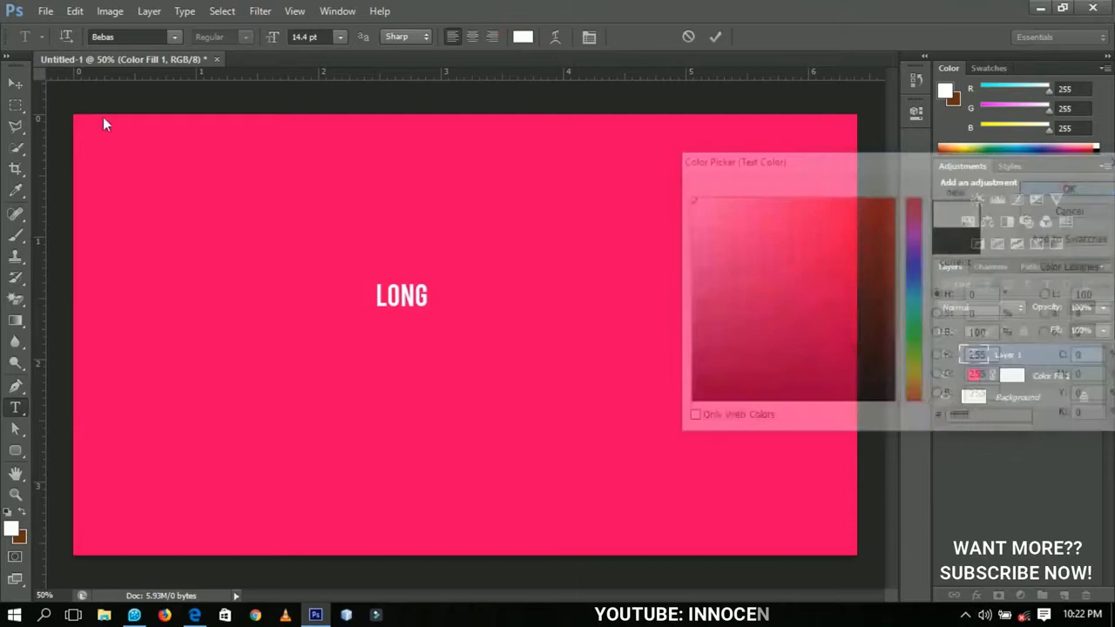
{"action": "left_click", "coordinate": [12, 86]}
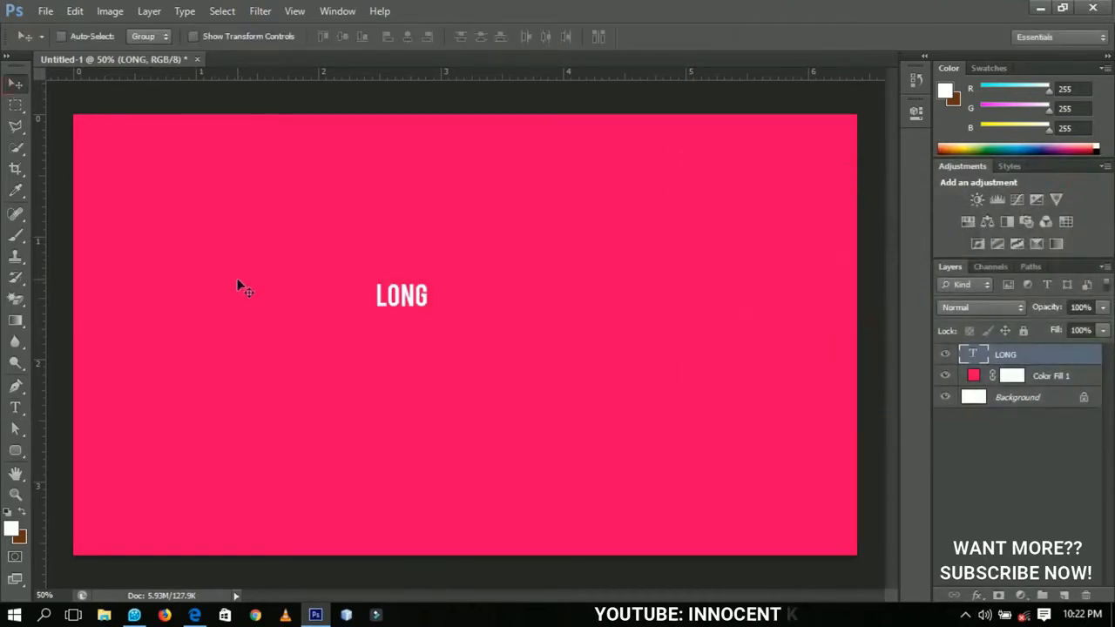
Scale the LONG text up with Free Transform to about 59 pt.
{"action": "key", "text": "ctrl+t"}
{"action": "left_click_drag", "start_coordinate": [430, 318], "coordinate": [499, 359]}
{"action": "key", "text": "Return"}
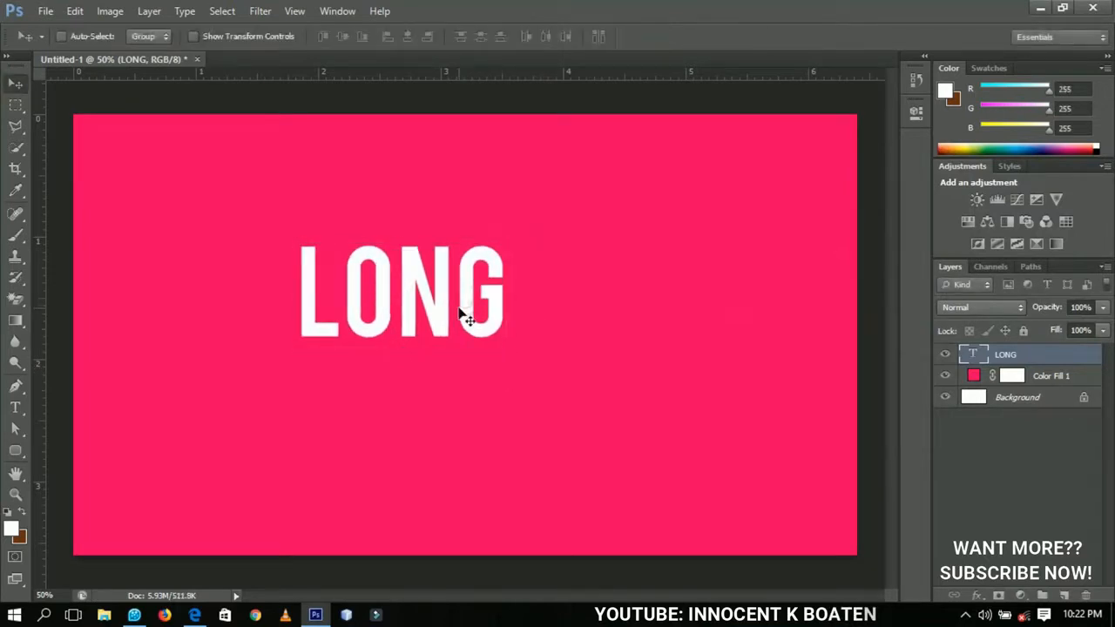
Centre the LONG text horizontally and vertically on the canvas, then clear the selection.
{"action": "key", "text": "ctrl+a"}
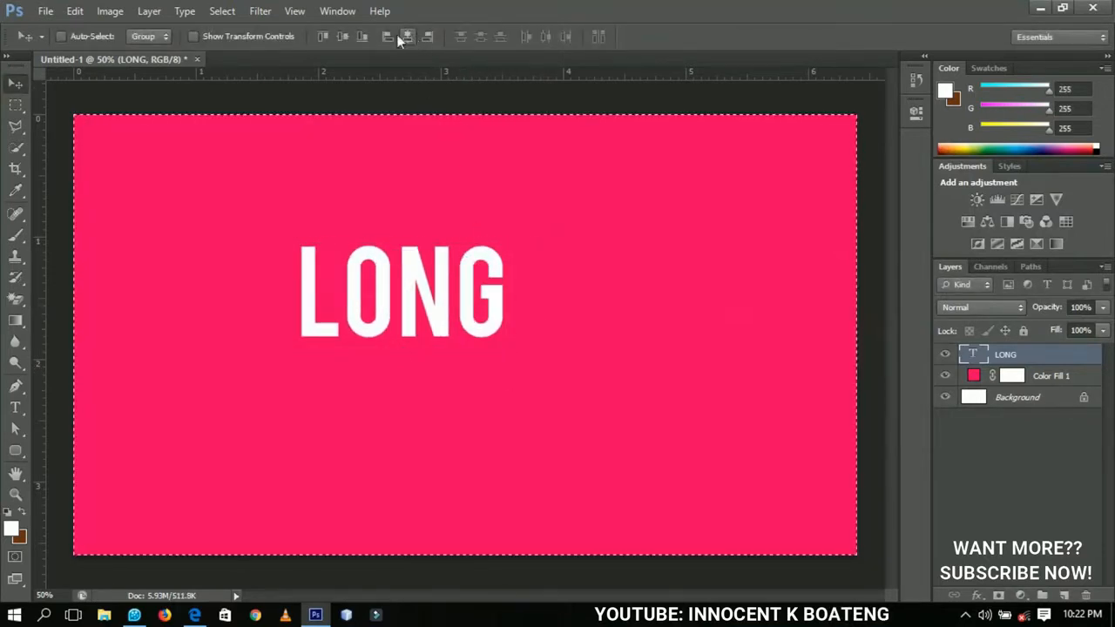
{"action": "left_click", "coordinate": [341, 38]}
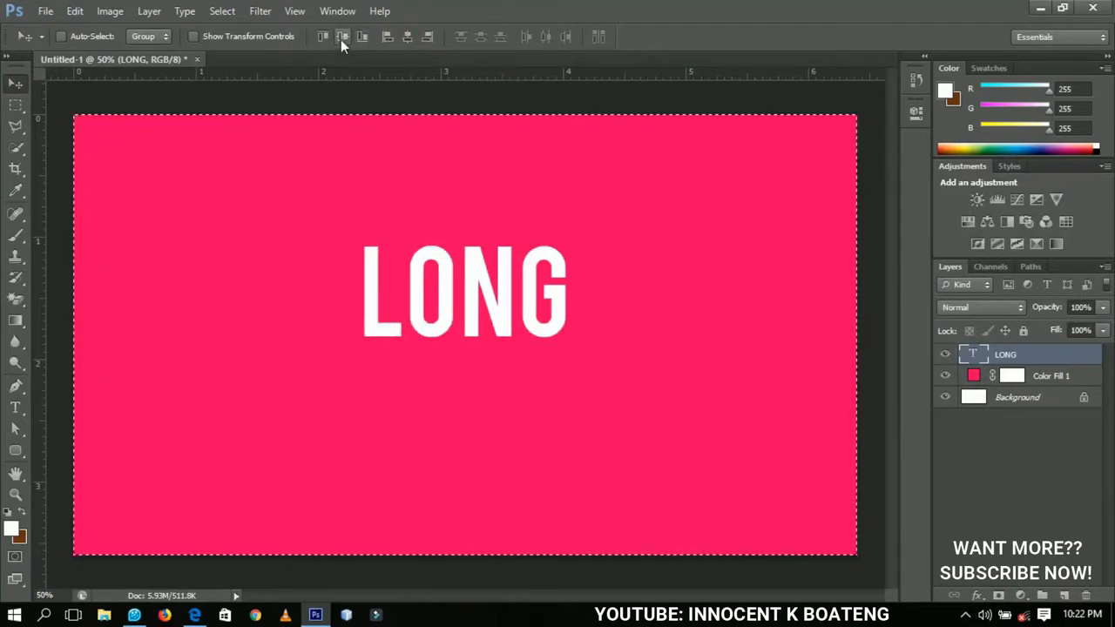
{"action": "left_click", "coordinate": [341, 38]}
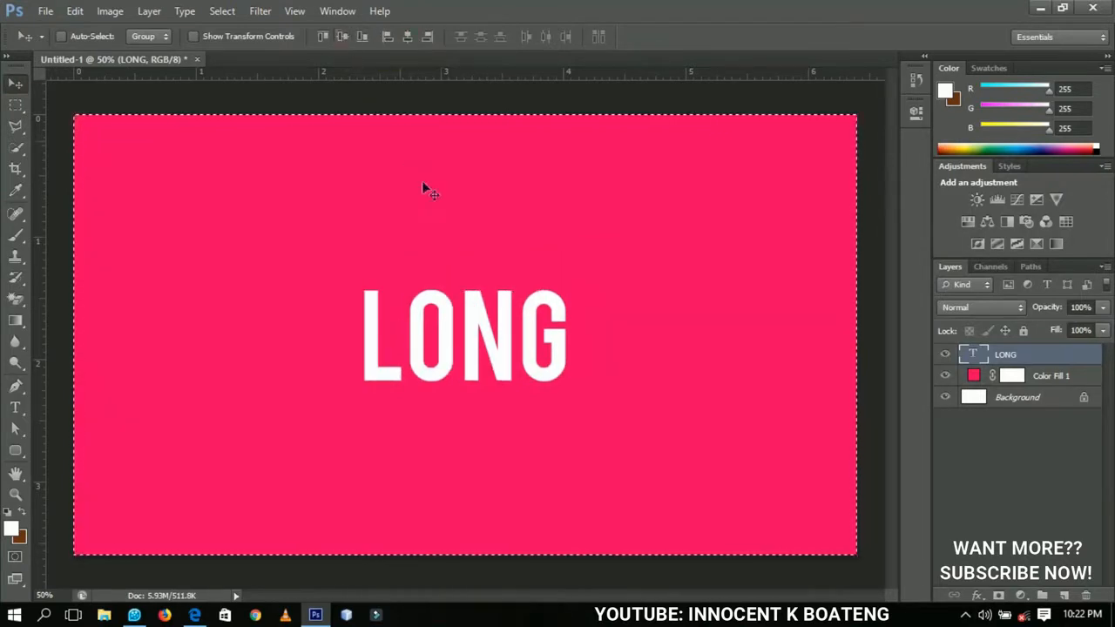
{"action": "key", "text": "ctrl+d"}
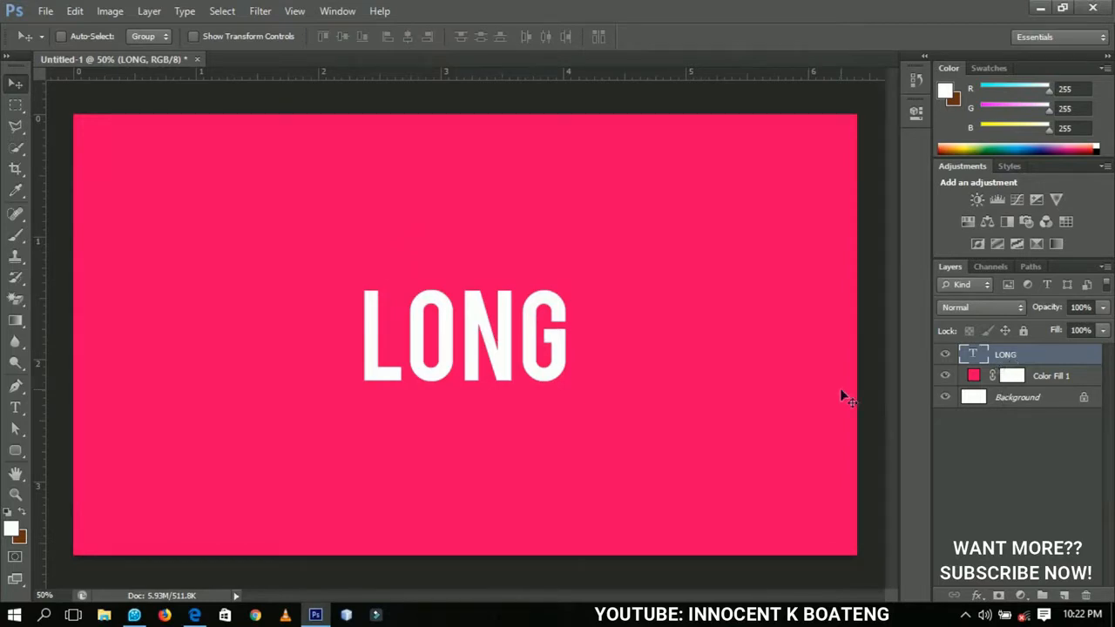
Duplicate the LONG text layer and recolour the lower, original text black (000000).
{"action": "key", "text": "ctrl+j"}
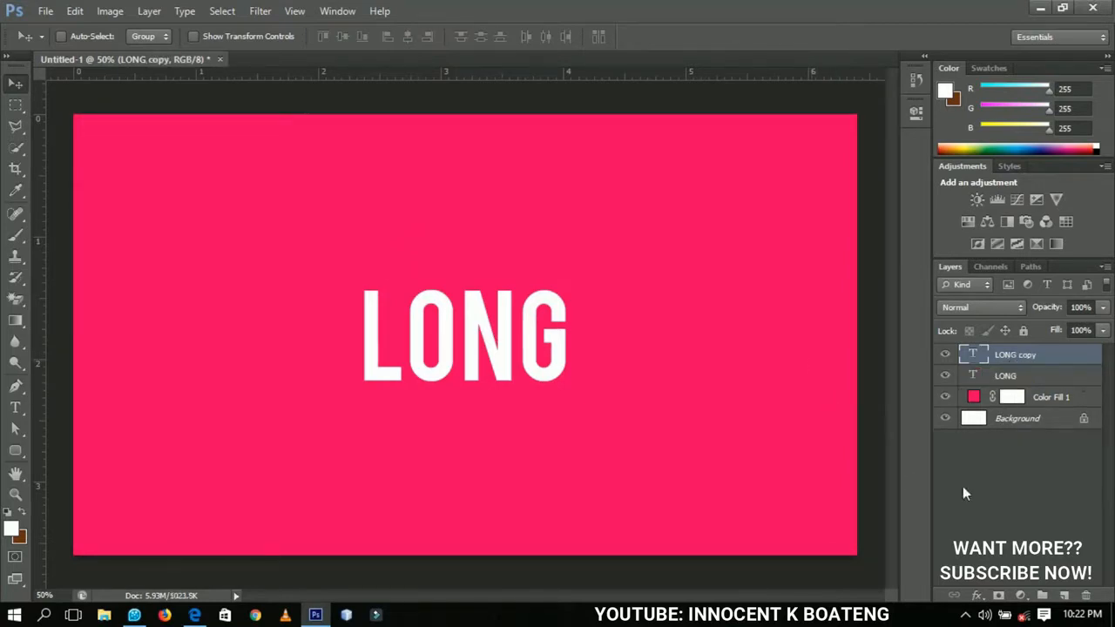
{"action": "left_click", "coordinate": [958, 383]}
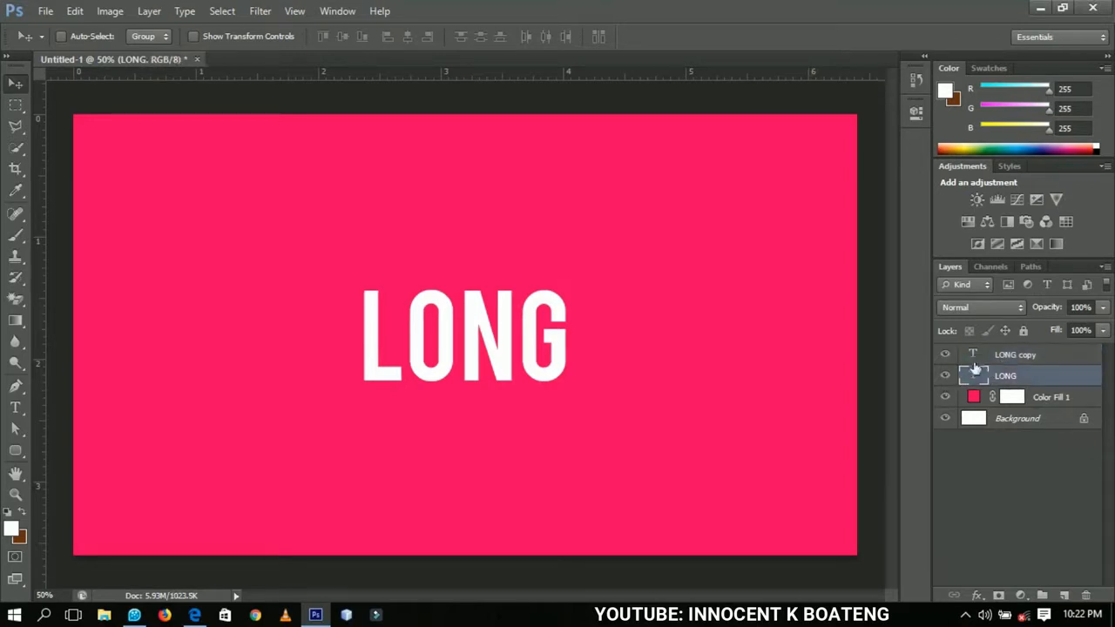
{"action": "double_click", "coordinate": [973, 375]}
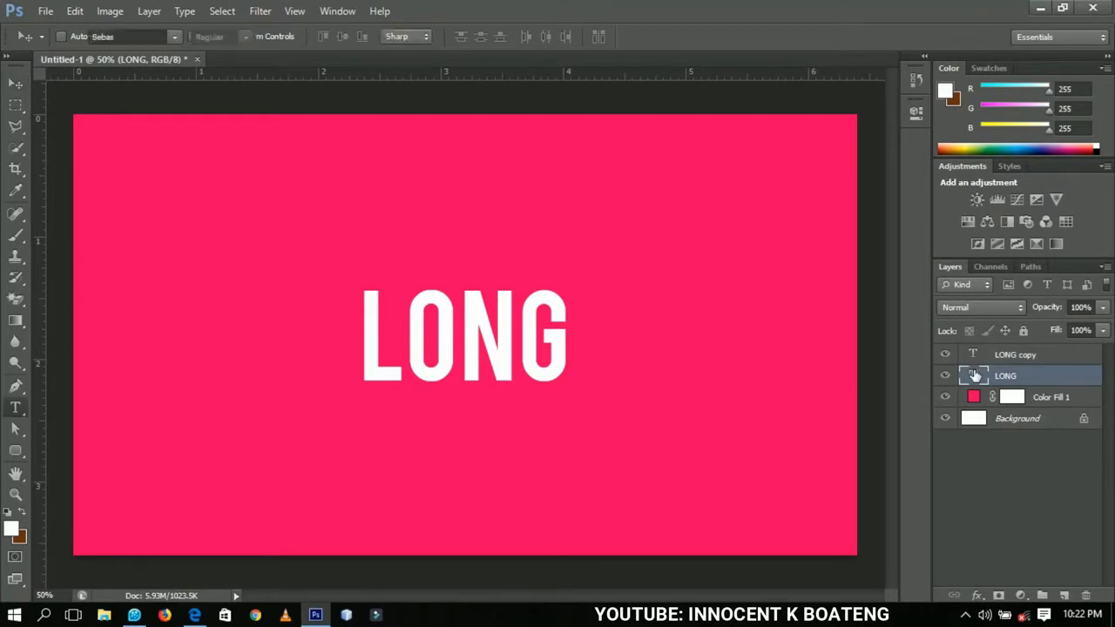
{"action": "left_click", "coordinate": [521, 36]}
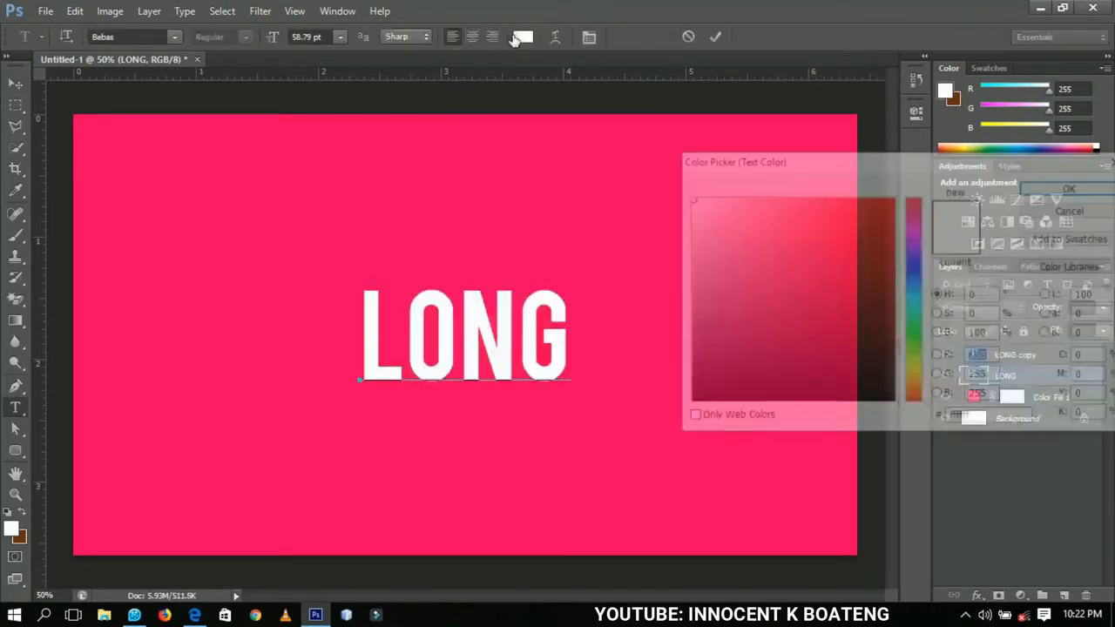
{"action": "mouse_move", "coordinate": [747, 303]}
{"action": "left_mouse_down"}
{"action": "mouse_move", "coordinate": [728, 356]}
{"action": "mouse_move", "coordinate": [681, 410]}
{"action": "left_mouse_up"}
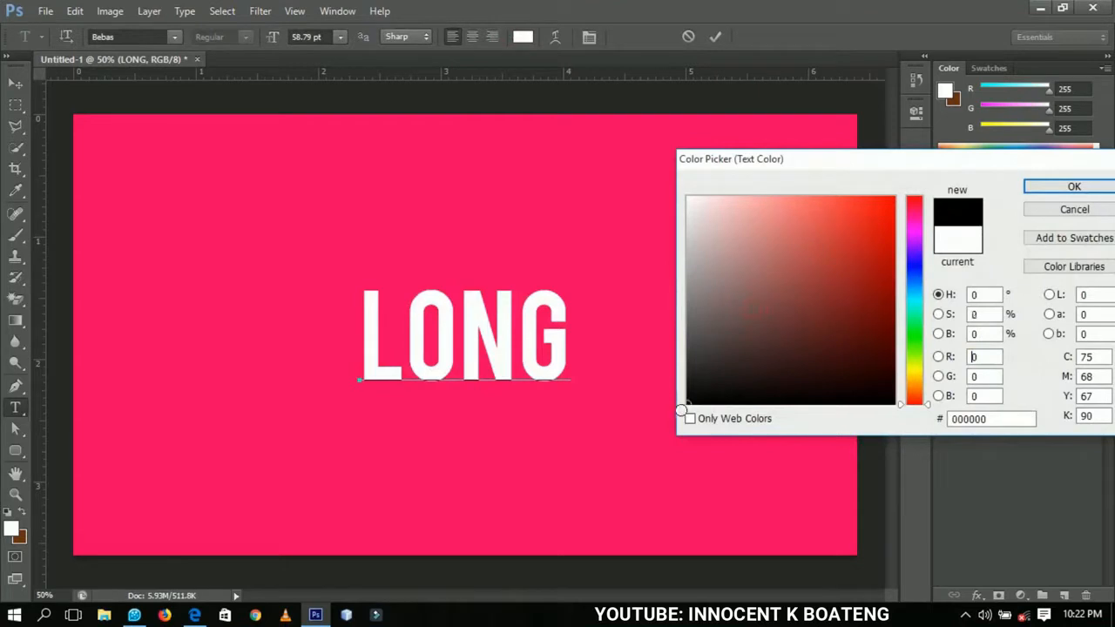
{"action": "left_click", "coordinate": [1042, 186]}
{"action": "left_click", "coordinate": [23, 85]}
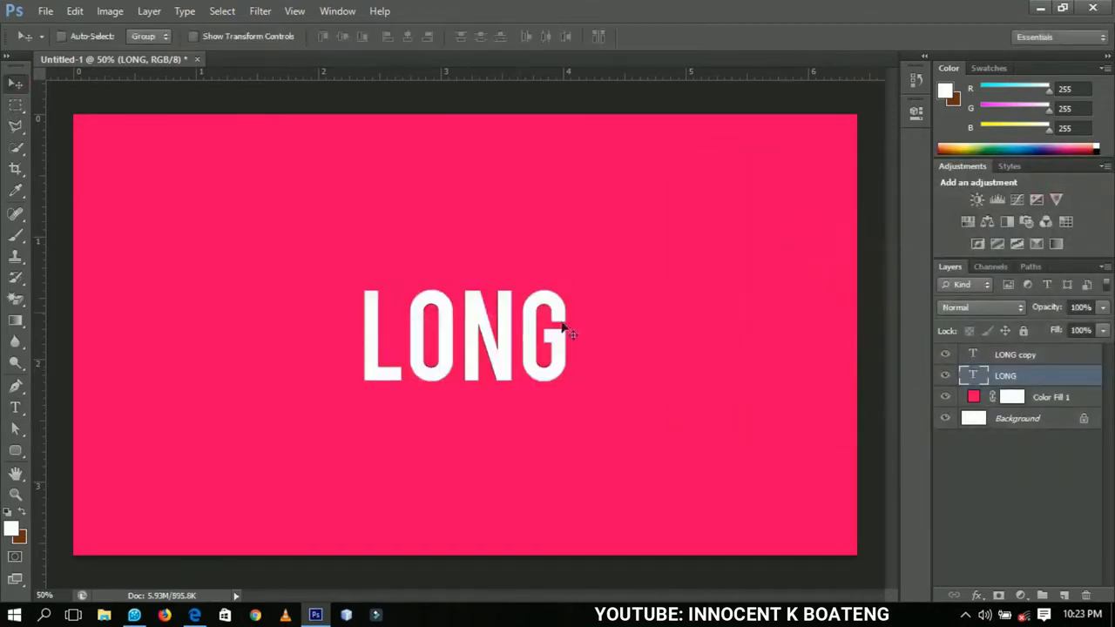
Rotate the black LONG text by 45° with Free Transform.
{"action": "key", "text": "ctrl+t"}
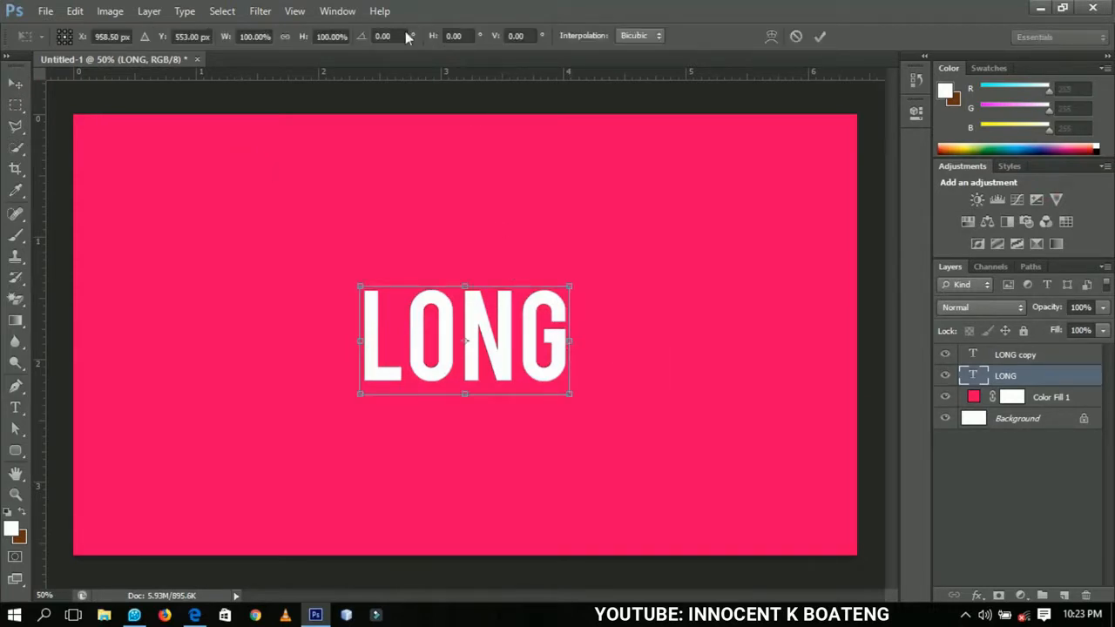
{"action": "left_click_drag", "start_coordinate": [401, 36], "coordinate": [376, 40]}
{"action": "type", "text": "45"}
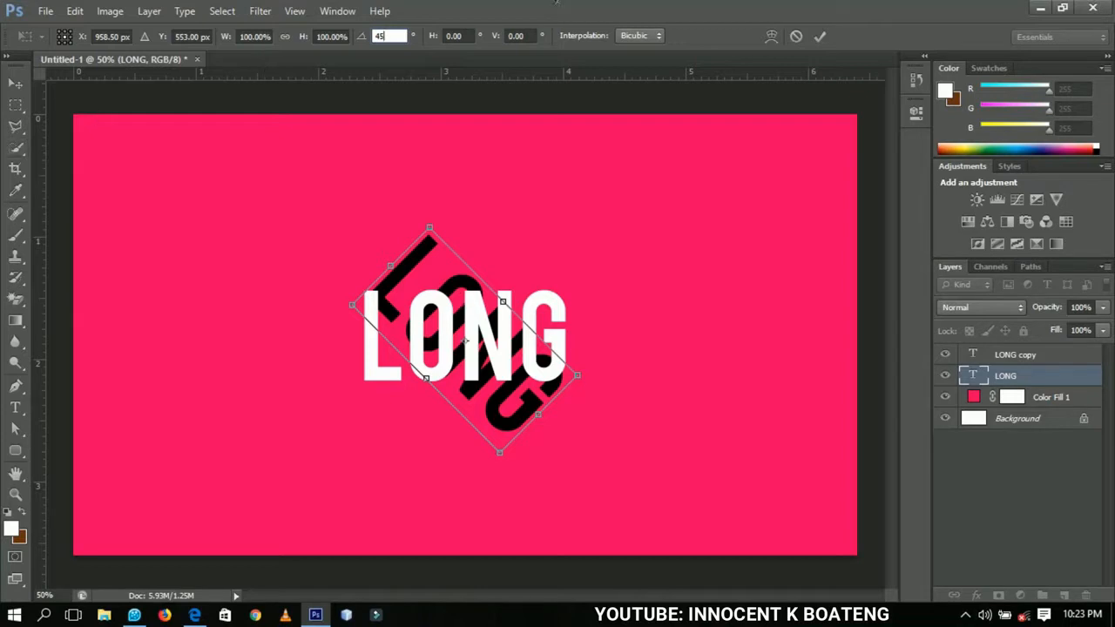
{"action": "left_click", "coordinate": [820, 35]}
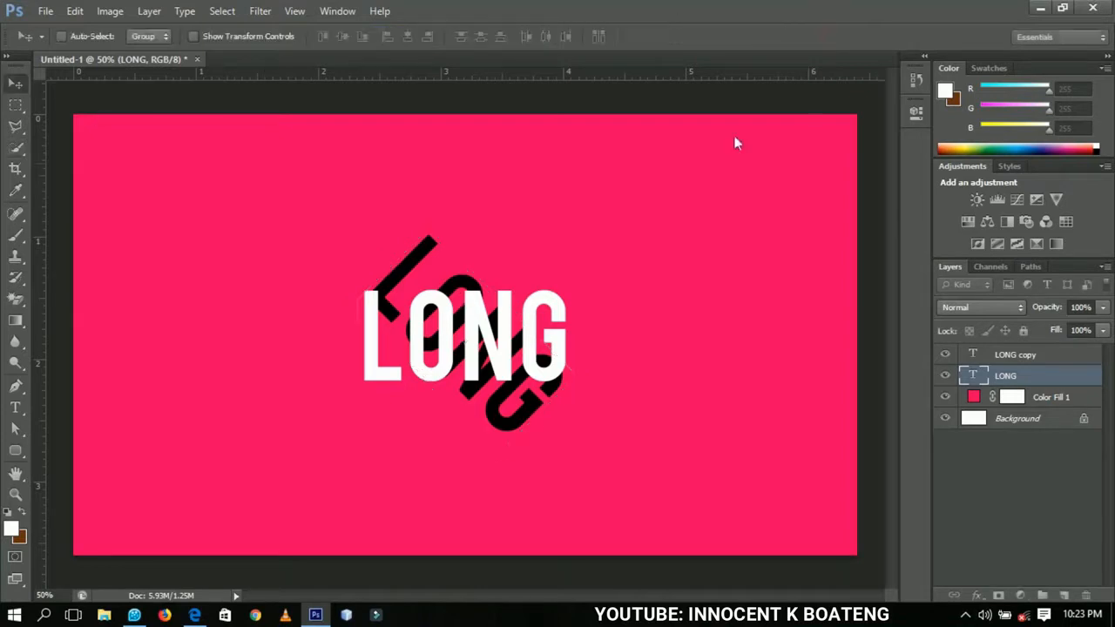
Duplicate the rotated black text 99 times with the Move tool, nudging each copy slightly left to build a solid extrusion.
{"action": "left_click", "coordinate": [14, 89]}
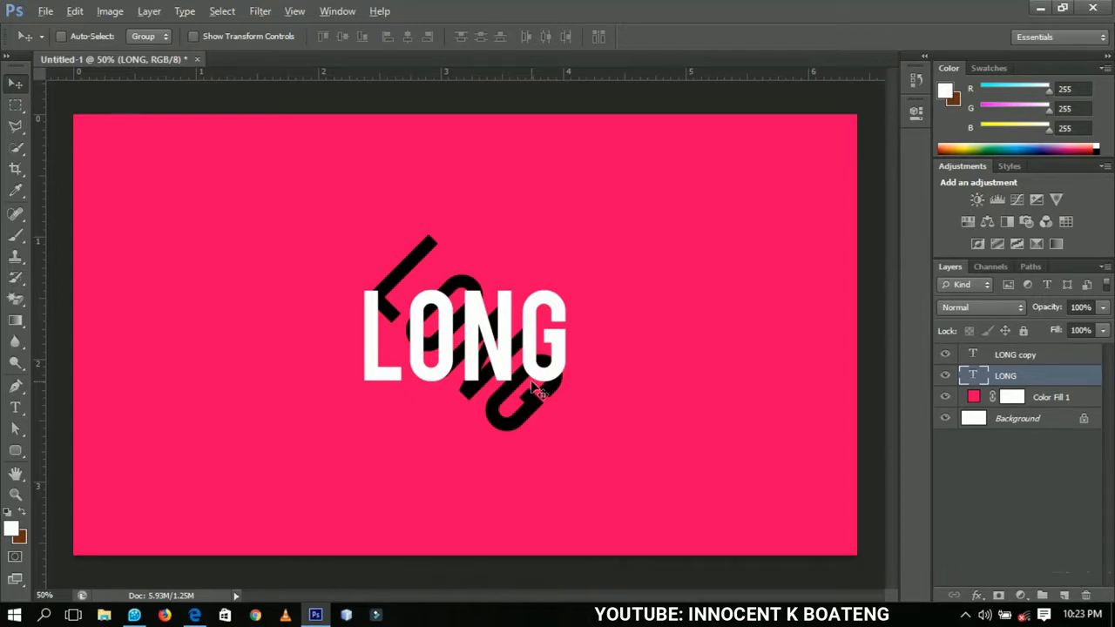
{"action": "key", "text": "alt+Left"}
{"action": "key", "text": "alt+Left"}
{"action": "key", "text": "alt+Left"}
{"action": "key", "text": "alt+Left"}
{"action": "key", "text": "alt+Left"}
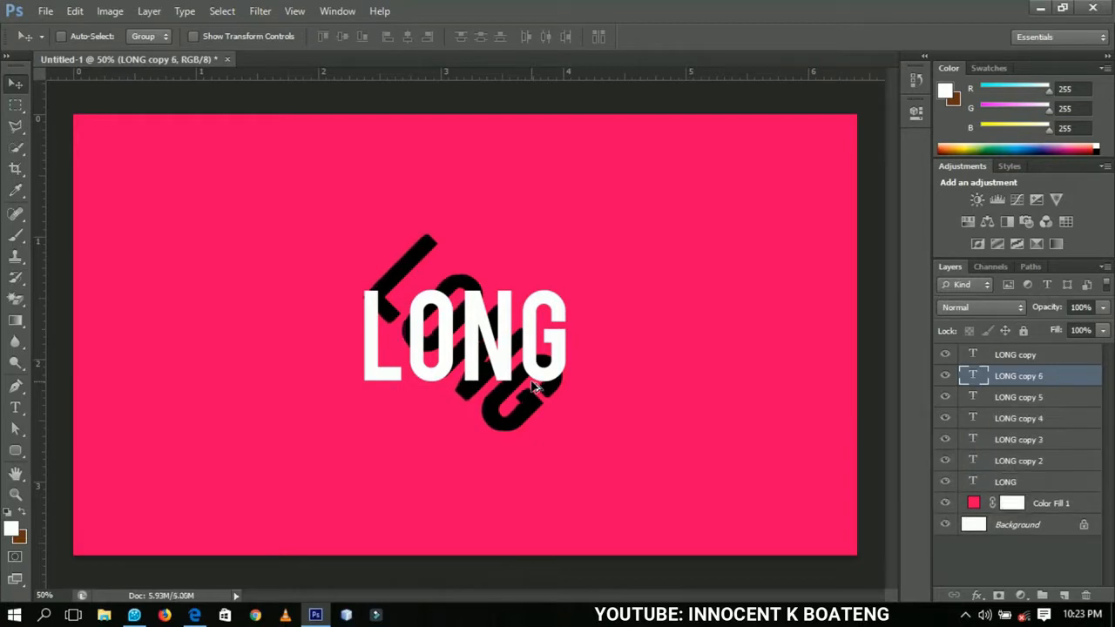
{"action": "key", "text": "alt+Left"}
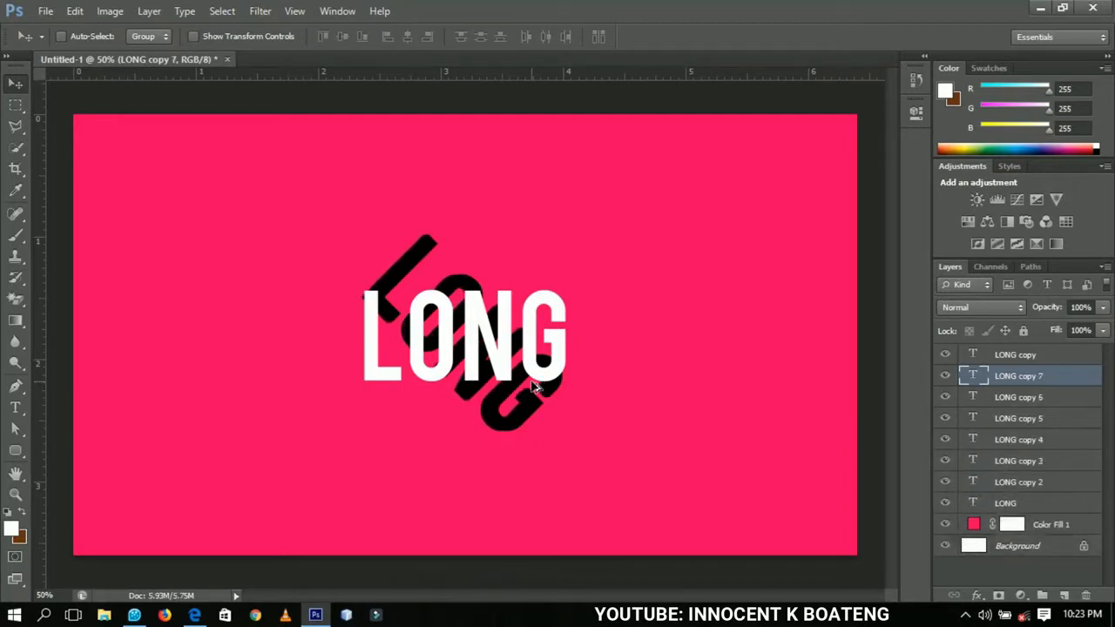
{"action": "key", "text": "alt+Left"}
{"action": "key", "text": "alt+Left"}
{"action": "key", "text": "alt+Left"}
{"action": "key", "text": "alt+Left"}
{"action": "key", "text": "alt+Left"}
{"action": "key", "text": "alt+Left"}
{"action": "key", "text": "alt+Left"}
{"action": "key", "text": "alt+Left"}
{"action": "key", "text": "alt+Left"}
{"action": "key", "text": "alt+Left"}
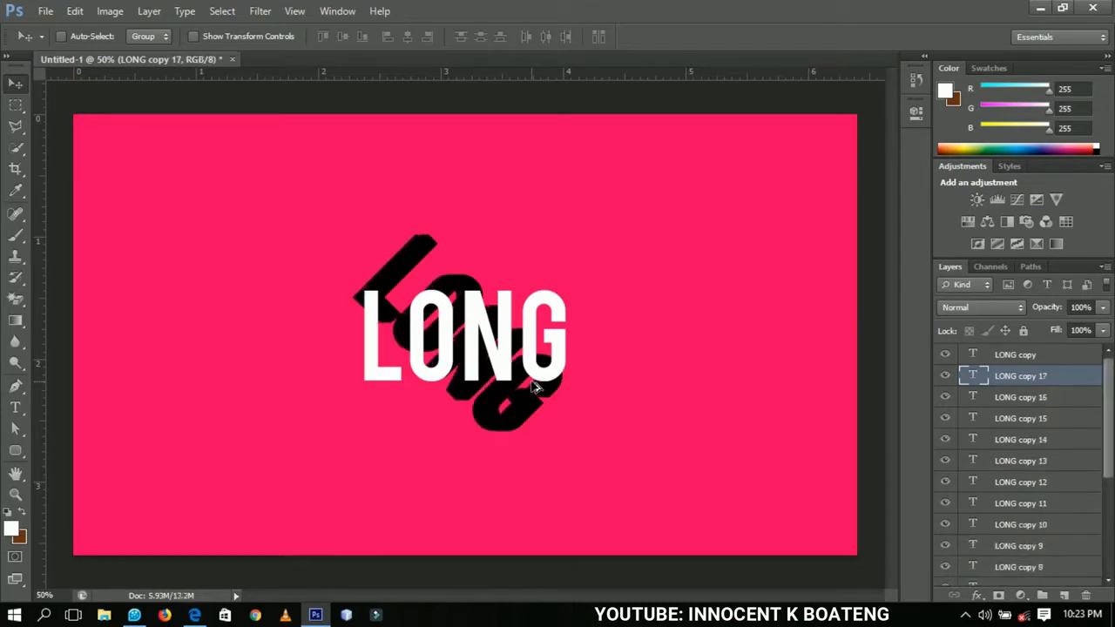
{"action": "key", "text": "alt+Left"}
{"action": "key", "text": "alt+Left"}
{"action": "key", "text": "alt+Left"}
{"action": "key", "text": "alt+Left"}
{"action": "key", "text": "alt+Left"}
{"action": "key", "text": "alt+Left"}
{"action": "key", "text": "alt+Left"}
{"action": "key", "text": "alt+Left"}
{"action": "key", "text": "alt+Left"}
{"action": "key", "text": "alt+Left"}
{"action": "key", "text": "alt+Left"}
{"action": "key", "text": "alt+Left"}
{"action": "key", "text": "alt+Left"}
{"action": "key", "text": "alt+Left"}
{"action": "key", "text": "alt+Left"}
{"action": "key", "text": "alt+Left"}
{"action": "key", "text": "alt+Left"}
{"action": "key", "text": "alt+Left"}
{"action": "key", "text": "alt+Left"}
{"action": "key", "text": "alt+Left"}
{"action": "key", "text": "alt+Left"}
{"action": "key", "text": "alt+Left"}
{"action": "key", "text": "alt+Left"}
{"action": "key", "text": "alt+Left"}
{"action": "key", "text": "alt+Left"}
{"action": "key", "text": "alt+Left"}
{"action": "key", "text": "alt+Left"}
{"action": "key", "text": "alt+Left"}
{"action": "key", "text": "alt+Left"}
{"action": "key", "text": "alt+Left"}
{"action": "key", "text": "alt+Left"}
{"action": "key", "text": "alt+Left"}
{"action": "key", "text": "alt+Left"}
{"action": "key", "text": "alt+Left"}
{"action": "key", "text": "alt+Left"}
{"action": "key", "text": "alt+Left"}
{"action": "key", "text": "alt+Left"}
{"action": "key", "text": "alt+Left"}
{"action": "key", "text": "alt+Left"}
{"action": "key", "text": "alt+Left"}
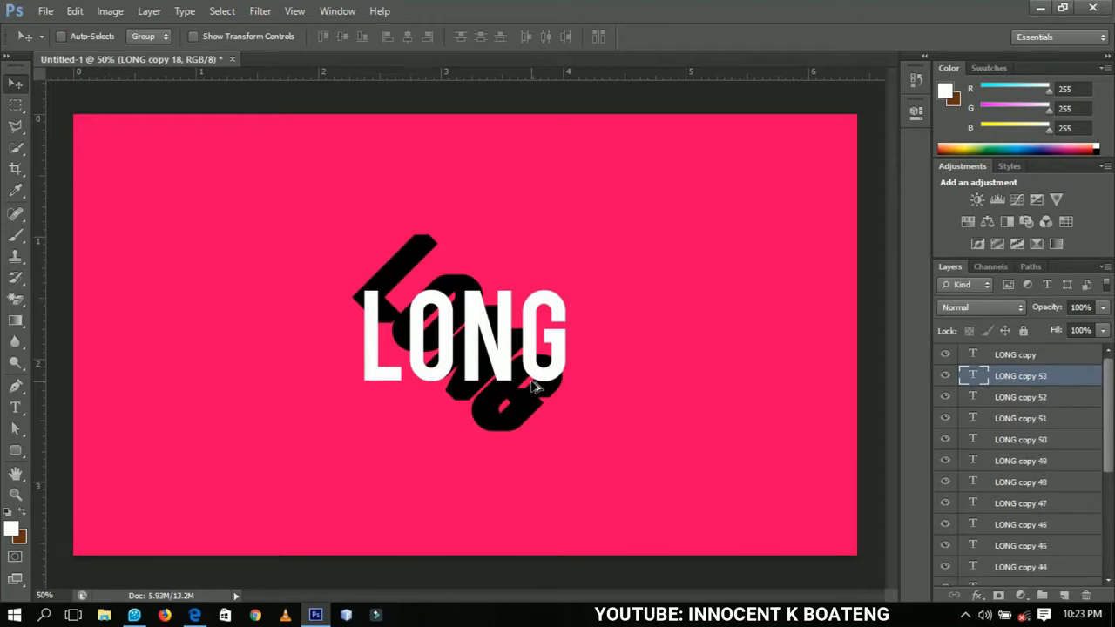
{"action": "key", "text": "alt+Left"}
{"action": "key", "text": "alt+Left"}
{"action": "key", "text": "alt+Left"}
{"action": "key", "text": "alt+Left"}
{"action": "key", "text": "alt+Left"}
{"action": "key", "text": "alt+Left"}
{"action": "key", "text": "alt+Left"}
{"action": "key", "text": "alt+Left"}
{"action": "key", "text": "alt+Left"}
{"action": "key", "text": "alt+Left"}
{"action": "key", "text": "alt+Left"}
{"action": "key", "text": "alt+Left"}
{"action": "key", "text": "alt+Left"}
{"action": "key", "text": "alt+Left"}
{"action": "key", "text": "alt+Left"}
{"action": "key", "text": "alt+Left"}
{"action": "key", "text": "alt+Left"}
{"action": "key", "text": "alt+Left"}
{"action": "key", "text": "alt+Left"}
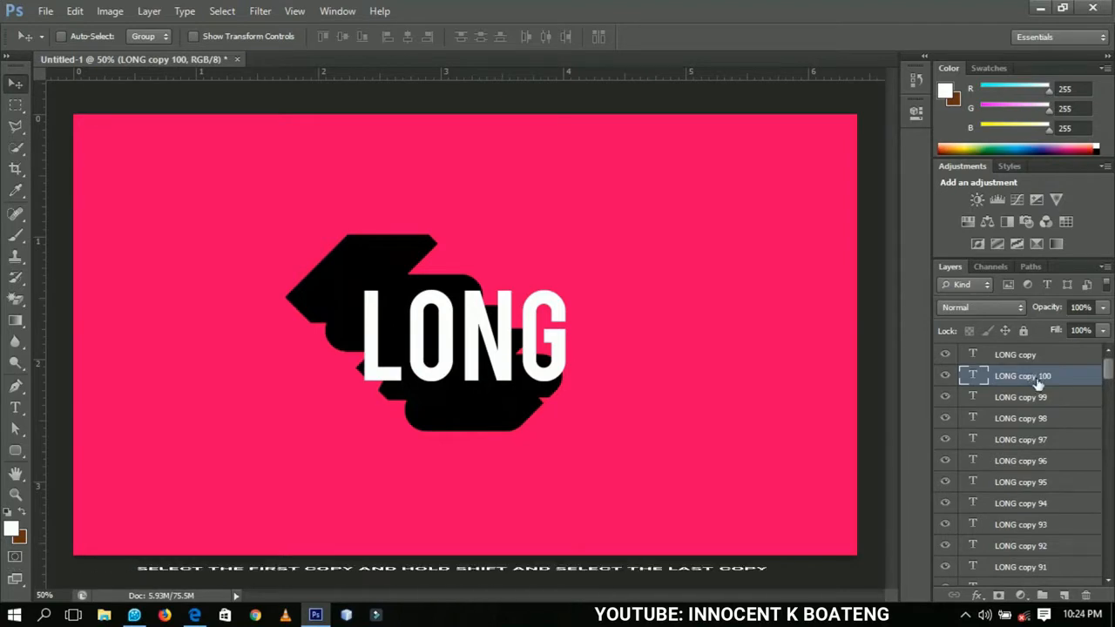
Merge all the black text copies and their original into one layer and check it by toggling its visibility.
{"action": "left_click_drag", "start_coordinate": [1107, 370], "coordinate": [1106, 567]}
{"action": "left_click", "coordinate": [1028, 533], "text": "shift"}
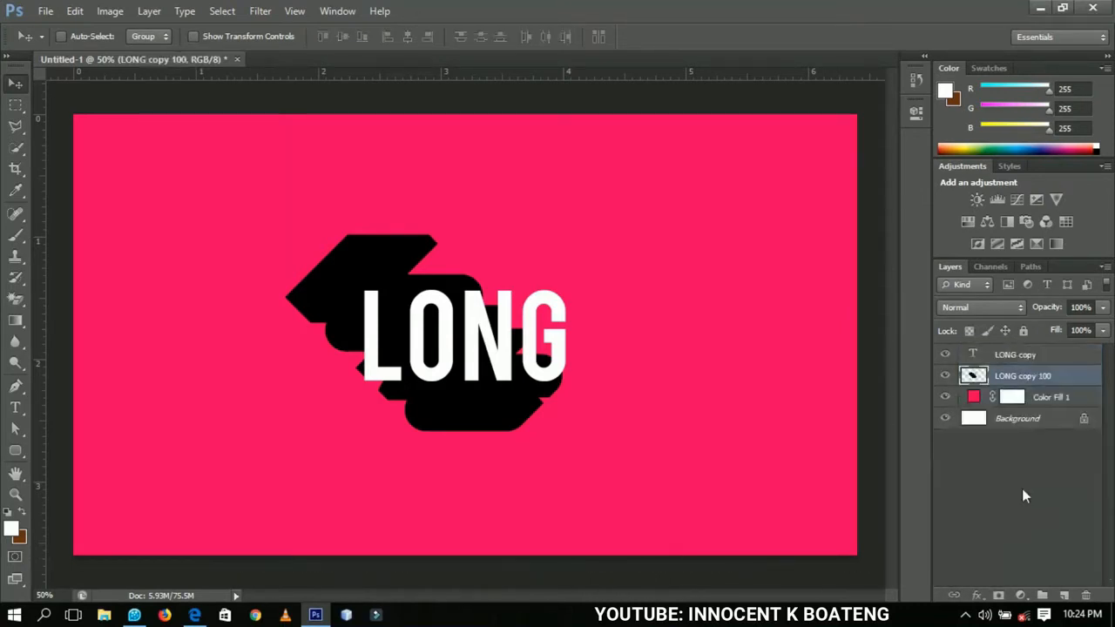
{"action": "left_click", "coordinate": [947, 375]}
{"action": "left_click", "coordinate": [946, 375]}
Rotate the merged black shadow layer by -45° and move it so it lines up behind the white LONG text.
{"action": "key", "text": "ctrl+t"}
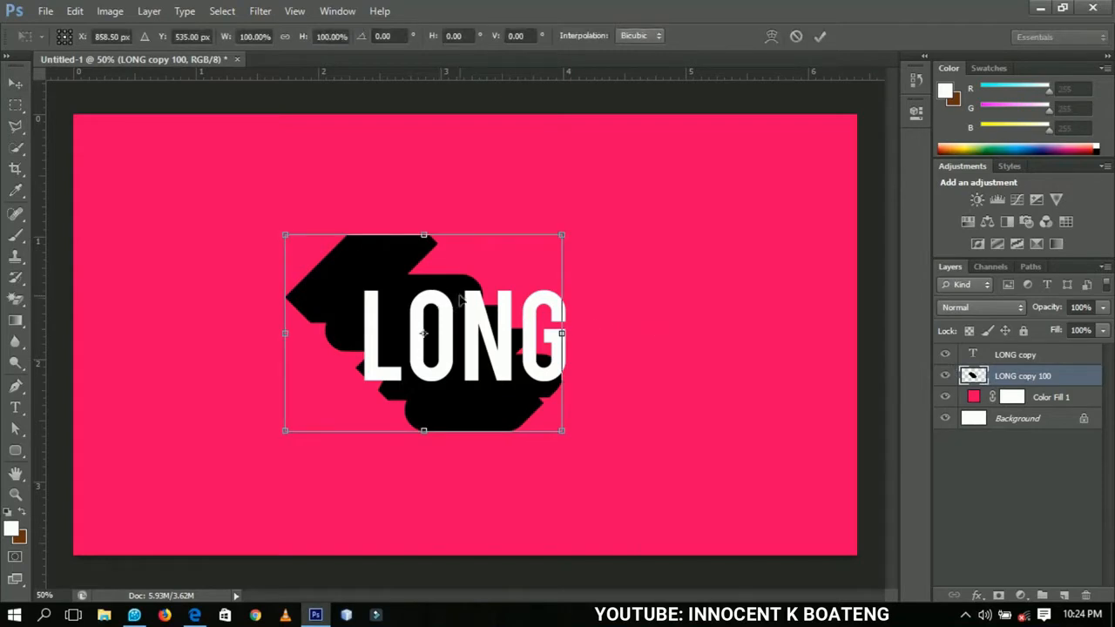
{"action": "left_click", "coordinate": [392, 36]}
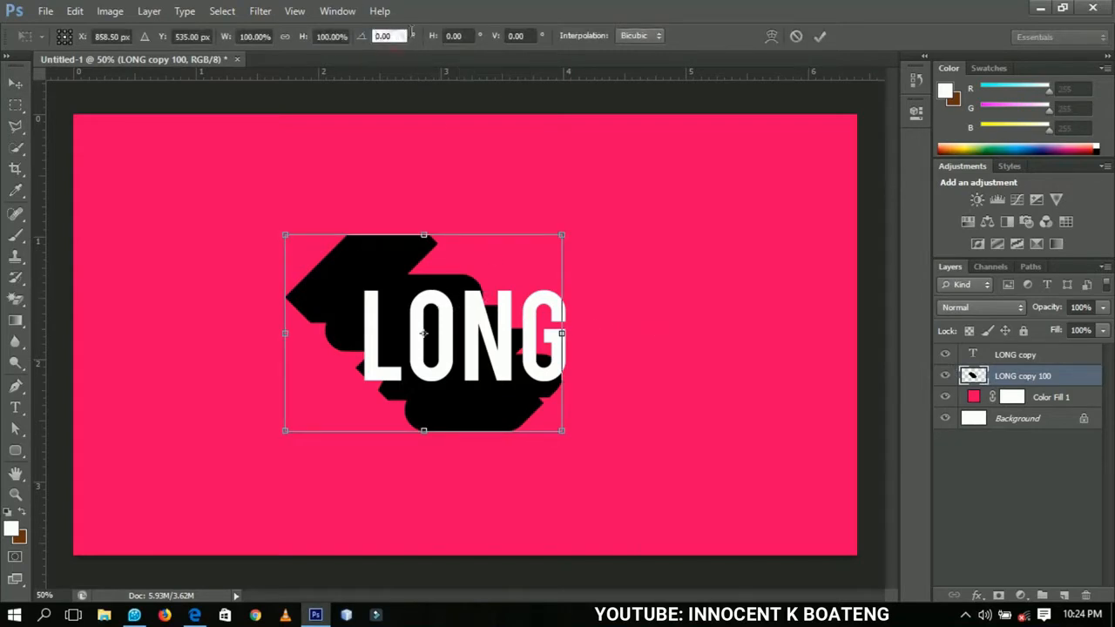
{"action": "left_click", "coordinate": [362, 37]}
{"action": "type", "text": "-45"}
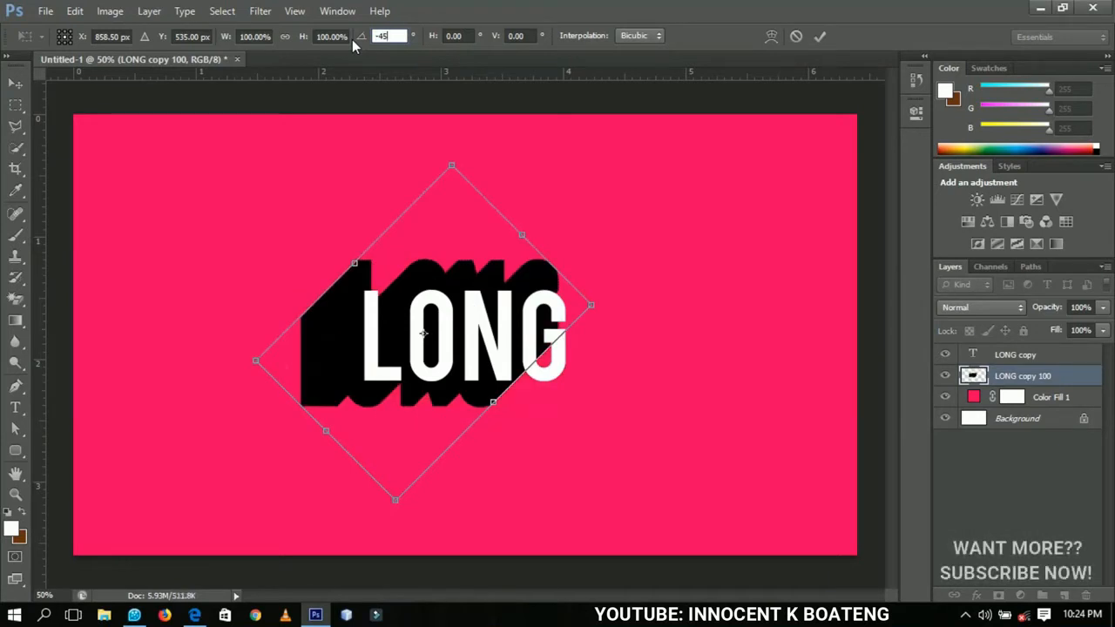
{"action": "key", "text": "Return"}
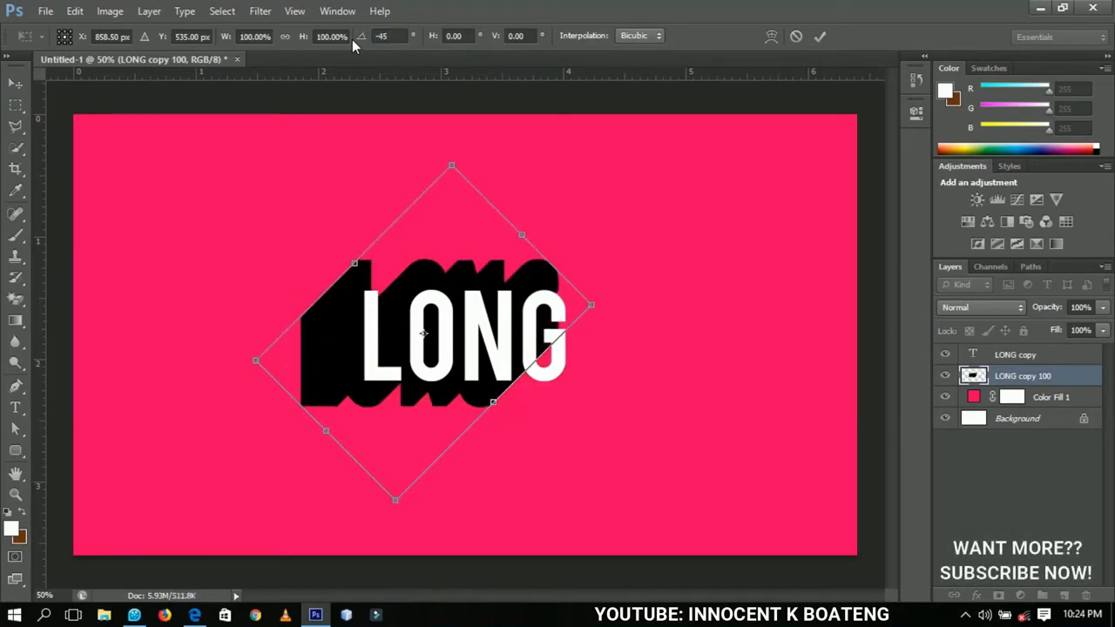
{"action": "left_click", "coordinate": [819, 37]}
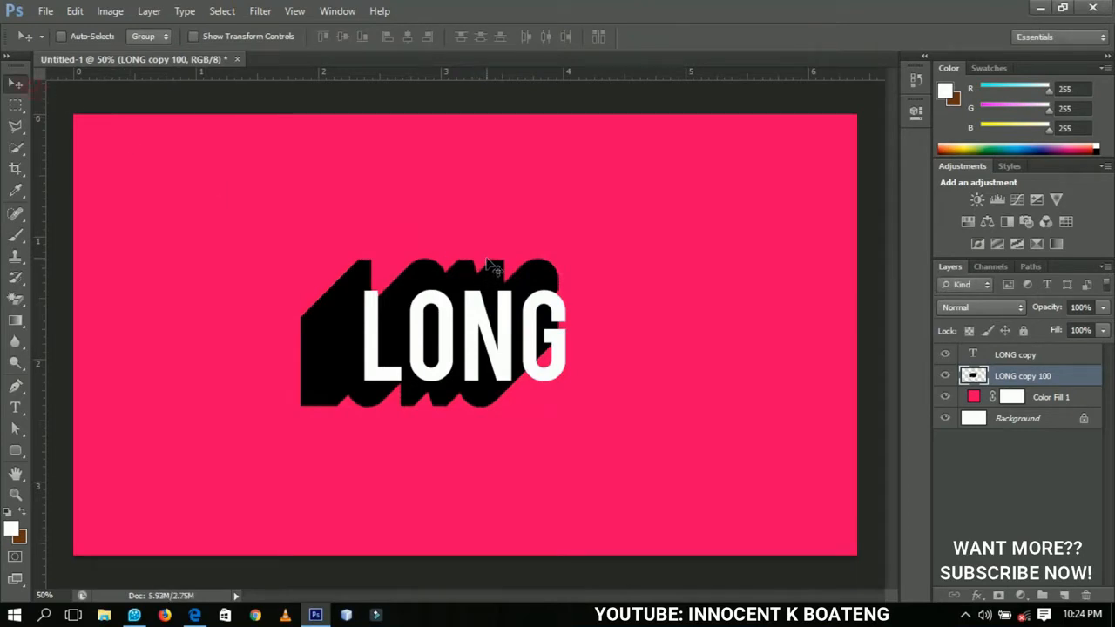
{"action": "left_click_drag", "start_coordinate": [486, 259], "coordinate": [493, 298]}
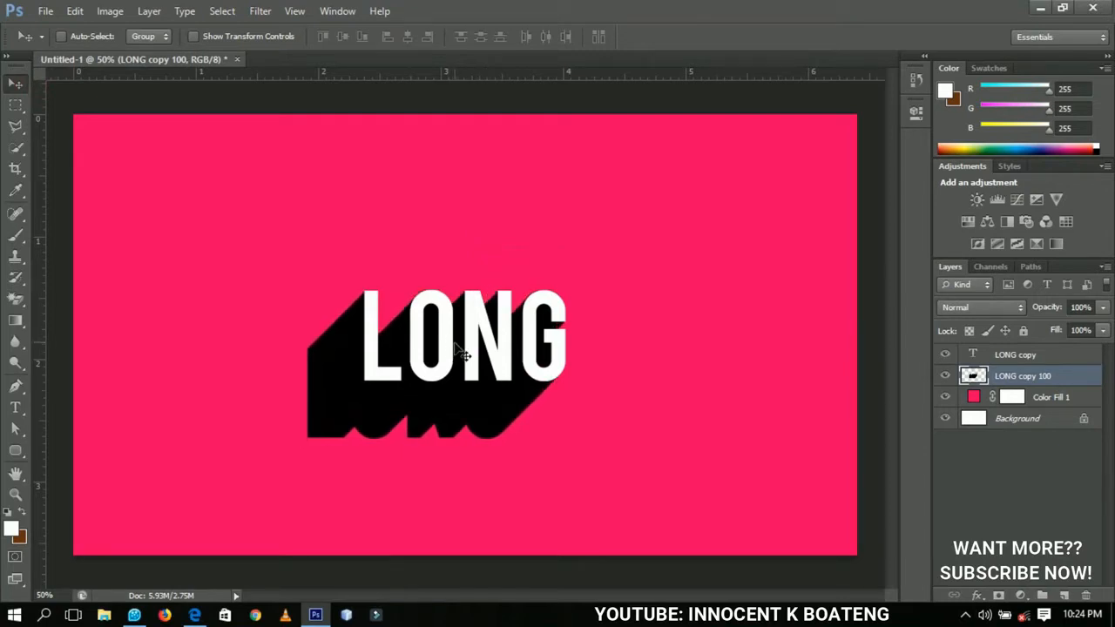
Duplicate the shadow layer and move the copy diagonally down-left, nudging it until it extends the first shadow seamlessly.
{"action": "key", "text": "ctrl+j"}
{"action": "left_click_drag", "start_coordinate": [442, 343], "coordinate": [375, 388]}
{"action": "key", "text": "Down"}
{"action": "key", "text": "Down"}
{"action": "key", "text": "Down"}
{"action": "key", "text": "Down"}
{"action": "key", "text": "Right"}
{"action": "key", "text": "Right"}
{"action": "key", "text": "Right"}
{"action": "key", "text": "Right"}
{"action": "key", "text": "Up"}
{"action": "key", "text": "Up"}
{"action": "key", "text": "Up"}
{"action": "key", "text": "Down"}
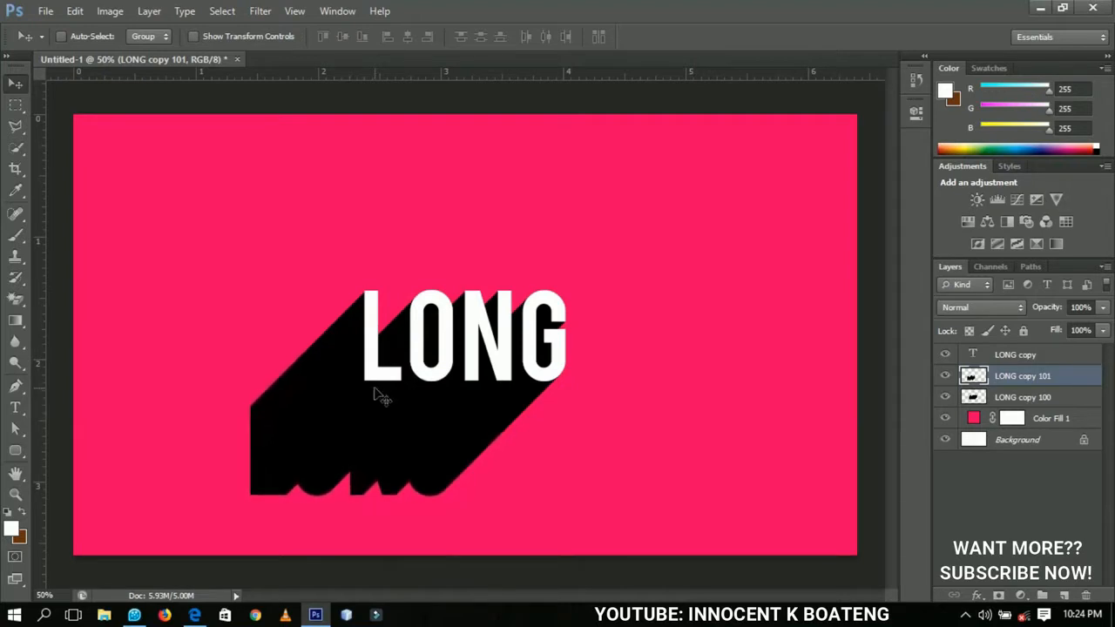
Duplicate both black shadow layers together and move the copies diagonally down-left, nudging them until their edge continues the existing shadow.
{"action": "left_click", "coordinate": [992, 402], "text": "shift"}
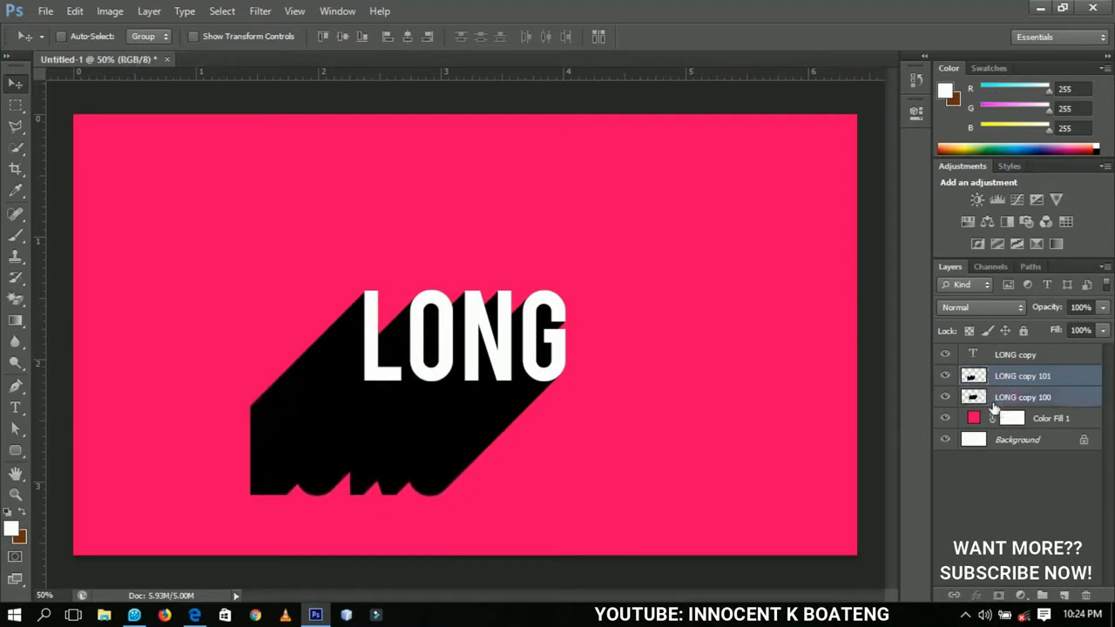
{"action": "key", "text": "ctrl+j"}
{"action": "left_click_drag", "start_coordinate": [384, 351], "coordinate": [494, 363]}
{"action": "key", "text": "z"}
{"action": "left_click", "coordinate": [14, 85]}
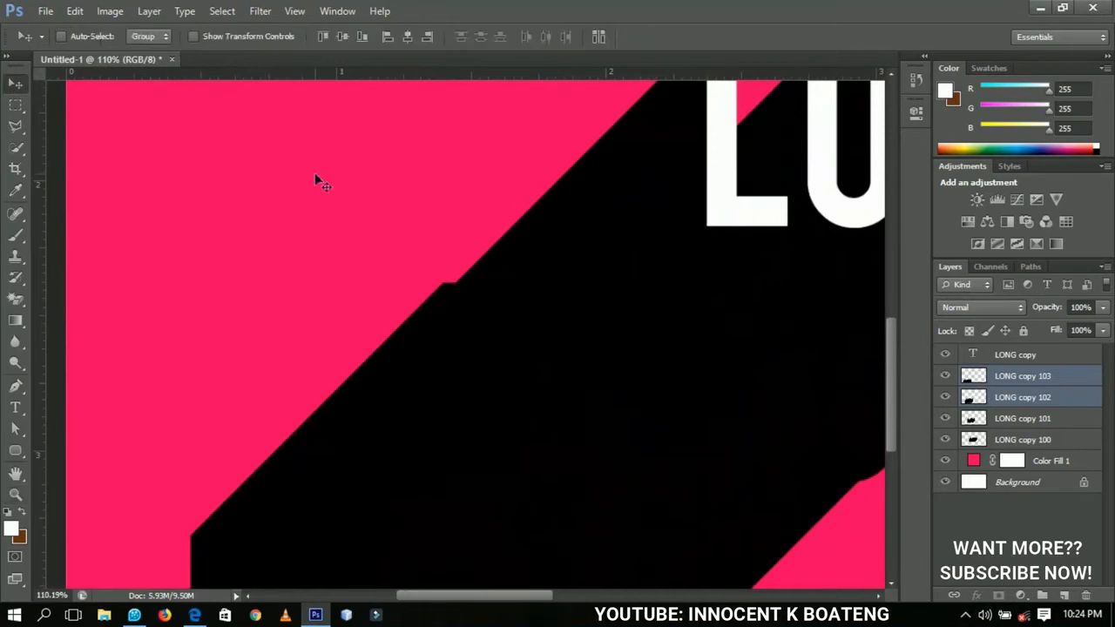
{"action": "left_click_drag", "start_coordinate": [473, 319], "coordinate": [490, 322]}
{"action": "key", "text": "Up"}
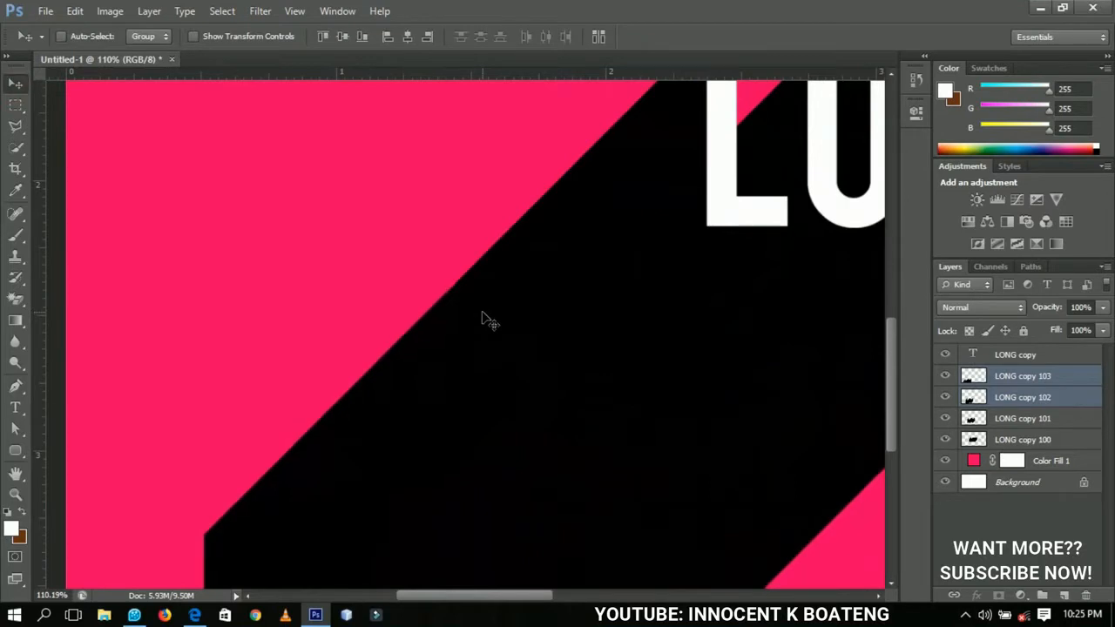
Duplicate the topmost shadow layer and move the copy down-left past the canvas's bottom edge, nudging it right to align the diagonal edge.
{"action": "key", "text": "space"}
{"action": "left_click_drag", "start_coordinate": [492, 372], "coordinate": [615, 209]}
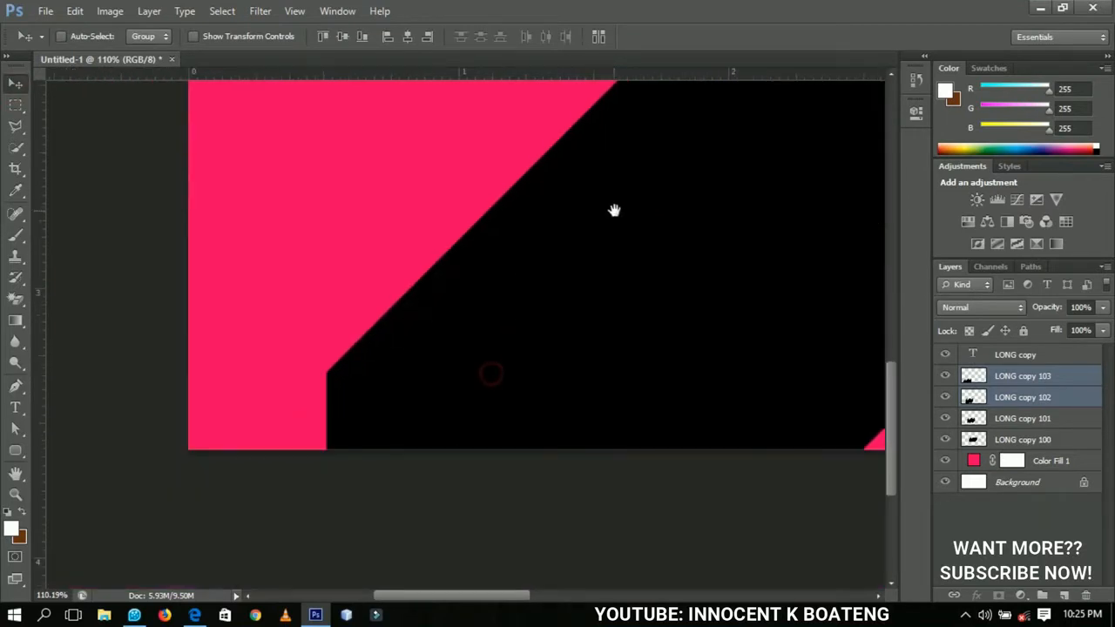
{"action": "left_click", "coordinate": [1036, 379]}
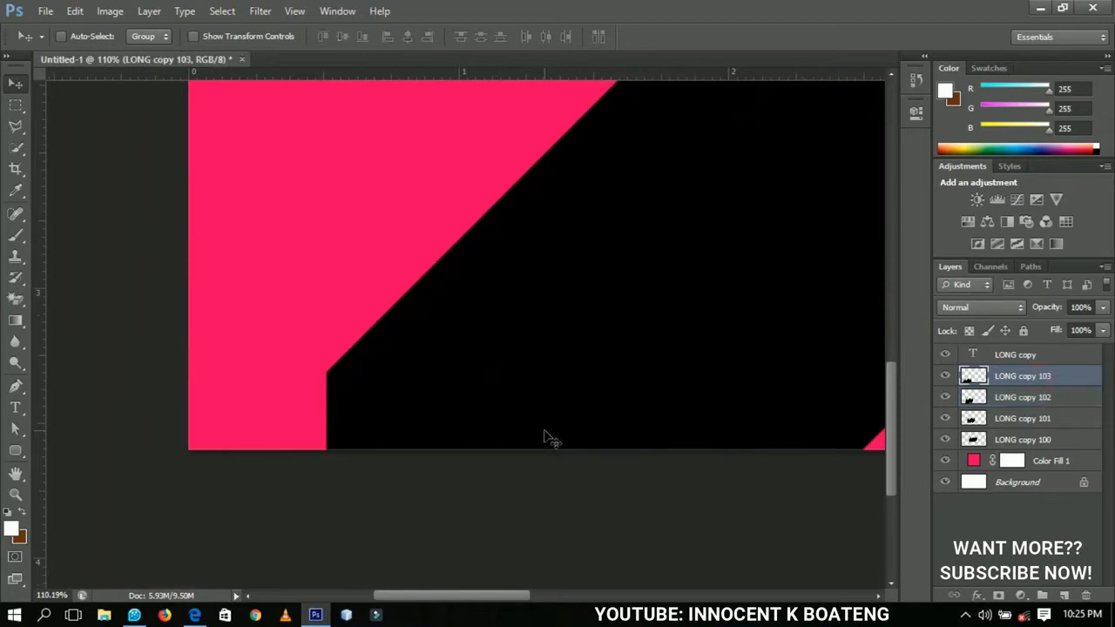
{"action": "key", "text": "ctrl+j"}
{"action": "left_click_drag", "start_coordinate": [516, 353], "coordinate": [391, 463]}
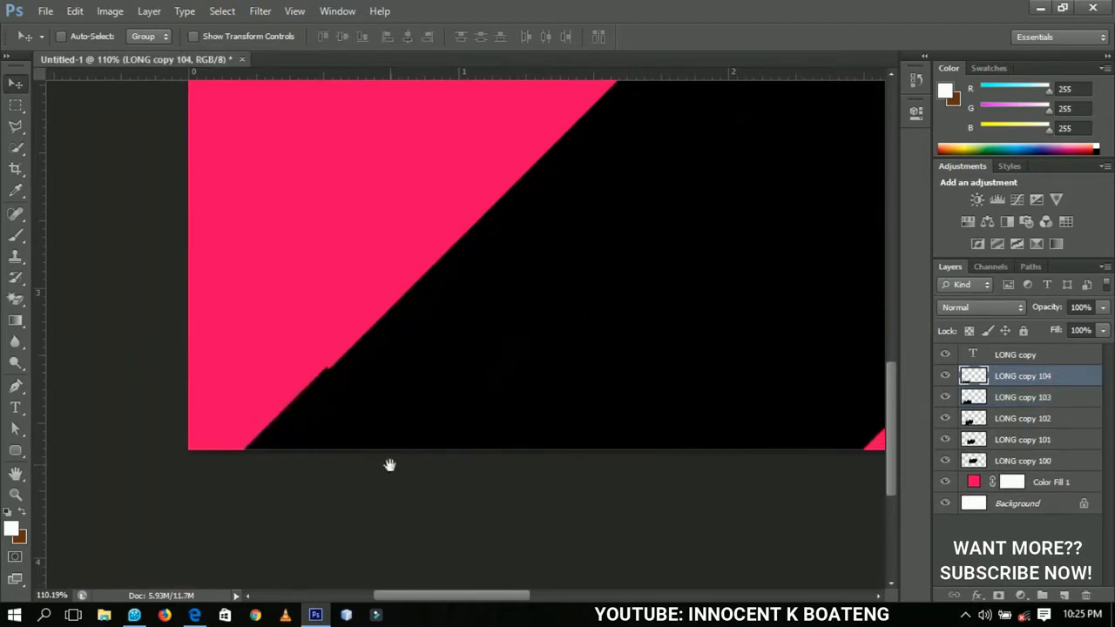
{"action": "key", "text": "space"}
{"action": "left_click_drag", "start_coordinate": [395, 414], "coordinate": [400, 365]}
{"action": "key", "text": "Right"}
{"action": "key", "text": "Right"}
{"action": "key", "text": "Right"}
{"action": "key", "text": "Right"}
{"action": "key", "text": "Right"}
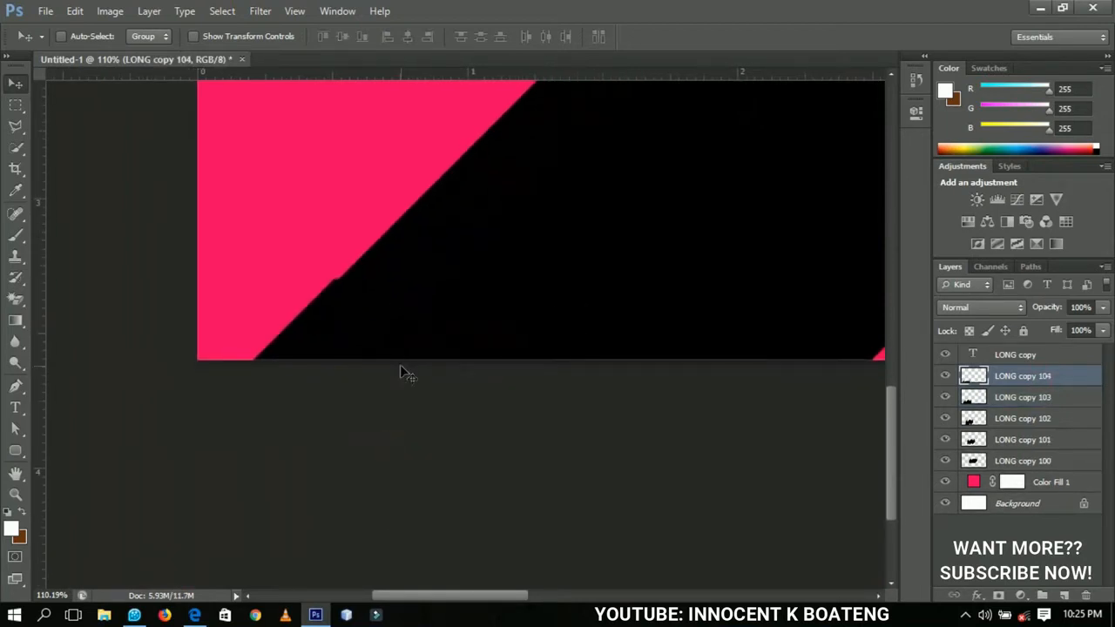
{"action": "key", "text": "Right"}
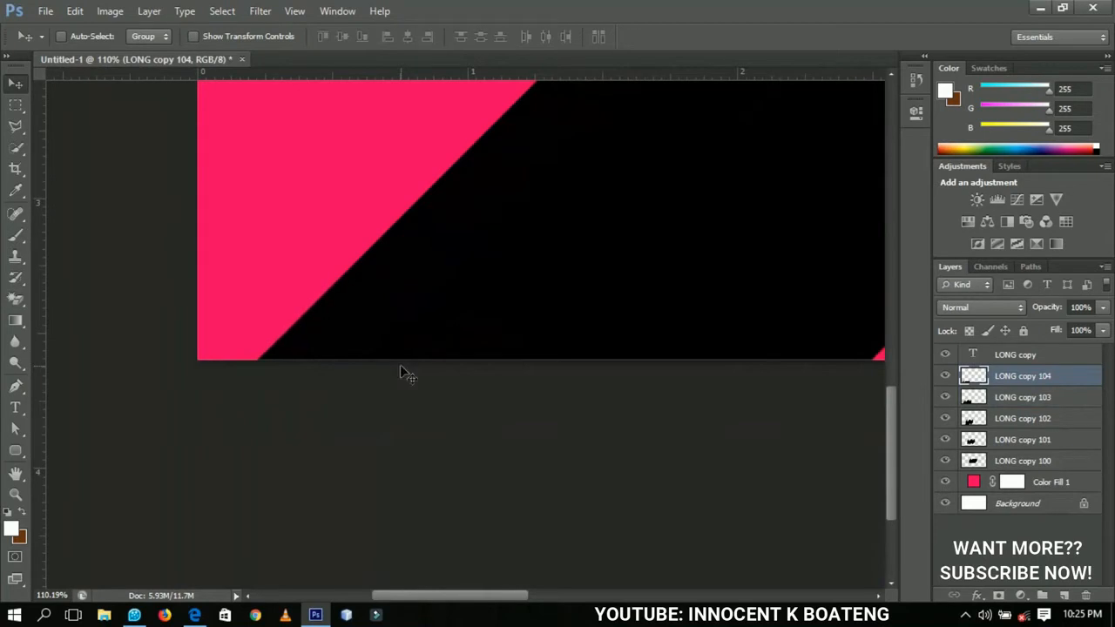
Merge all five black shadow layers beneath the white text into a single layer.
{"action": "key", "text": "ctrl+0"}
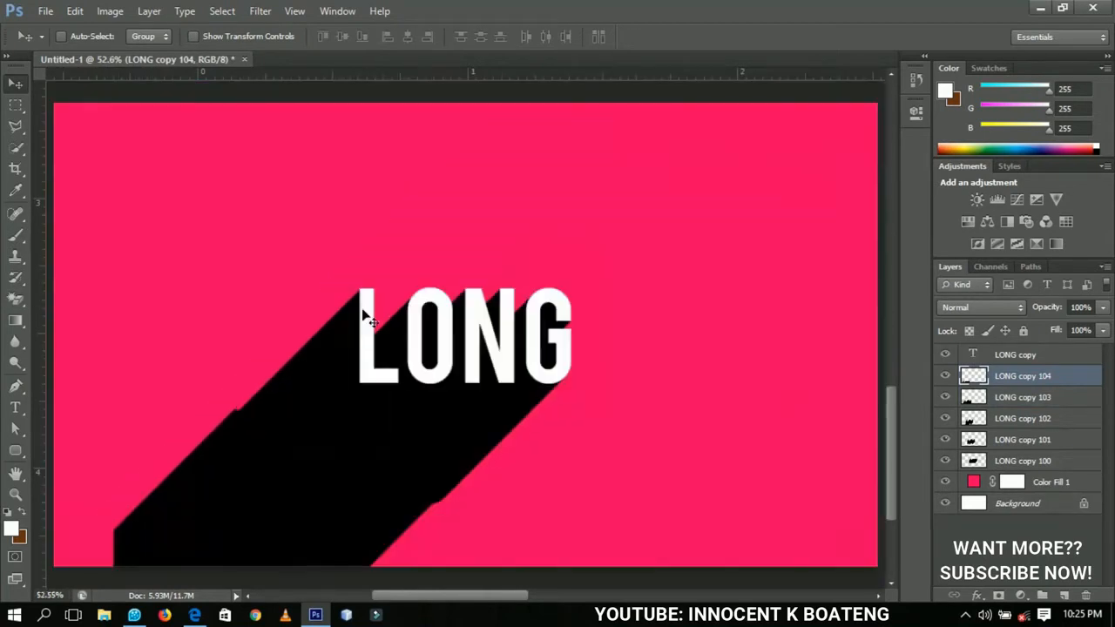
{"action": "left_click", "coordinate": [1012, 462], "text": "shift"}
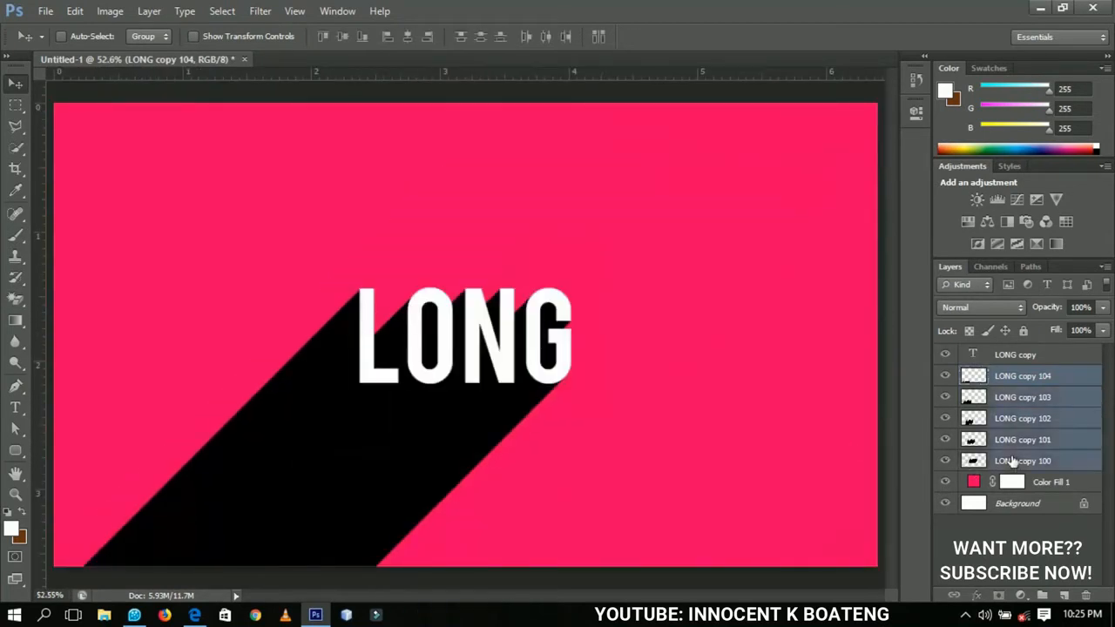
{"action": "key", "text": "ctrl+e"}
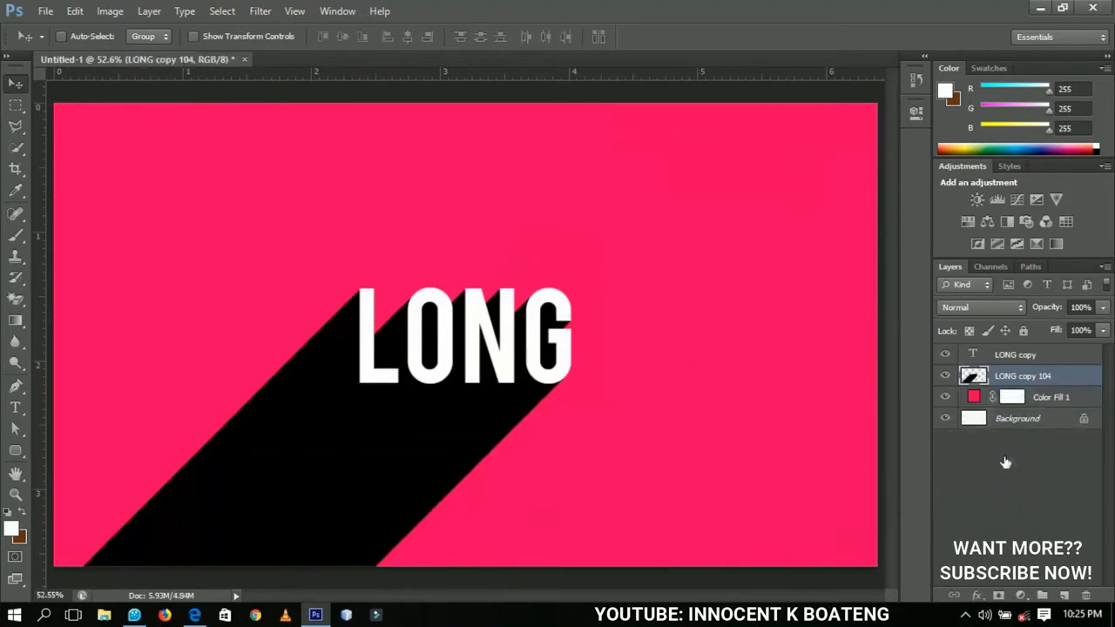
Lower the merged shadow layer's opacity to 34%.
{"action": "left_click", "coordinate": [1054, 310]}
{"action": "left_click_drag", "start_coordinate": [1056, 312], "coordinate": [1043, 312]}
{"action": "left_click_drag", "start_coordinate": [1039, 314], "coordinate": [1012, 313]}
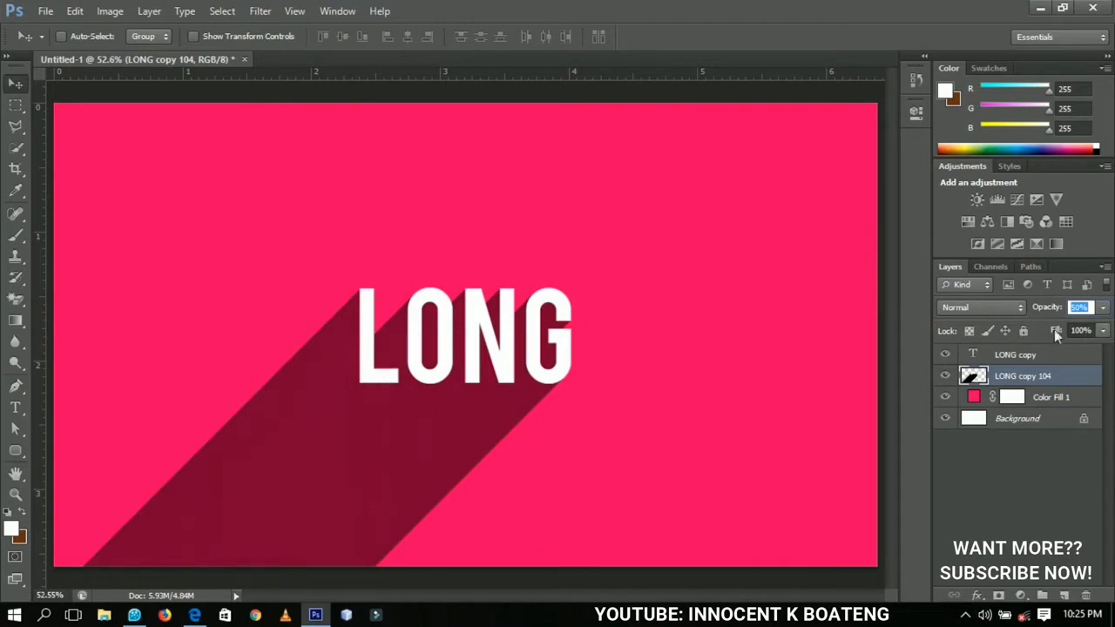
{"action": "left_click_drag", "start_coordinate": [1056, 312], "coordinate": [1047, 312]}
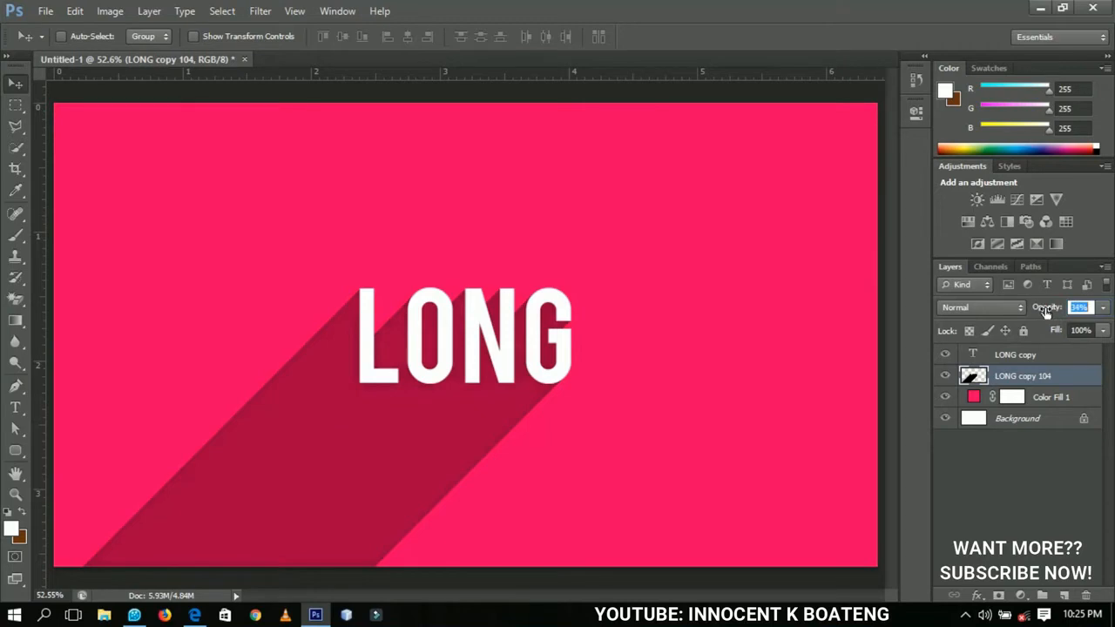
Try other hues for the Color Fill 1 background and set its colour to ff005a.
{"action": "double_click", "coordinate": [972, 398]}
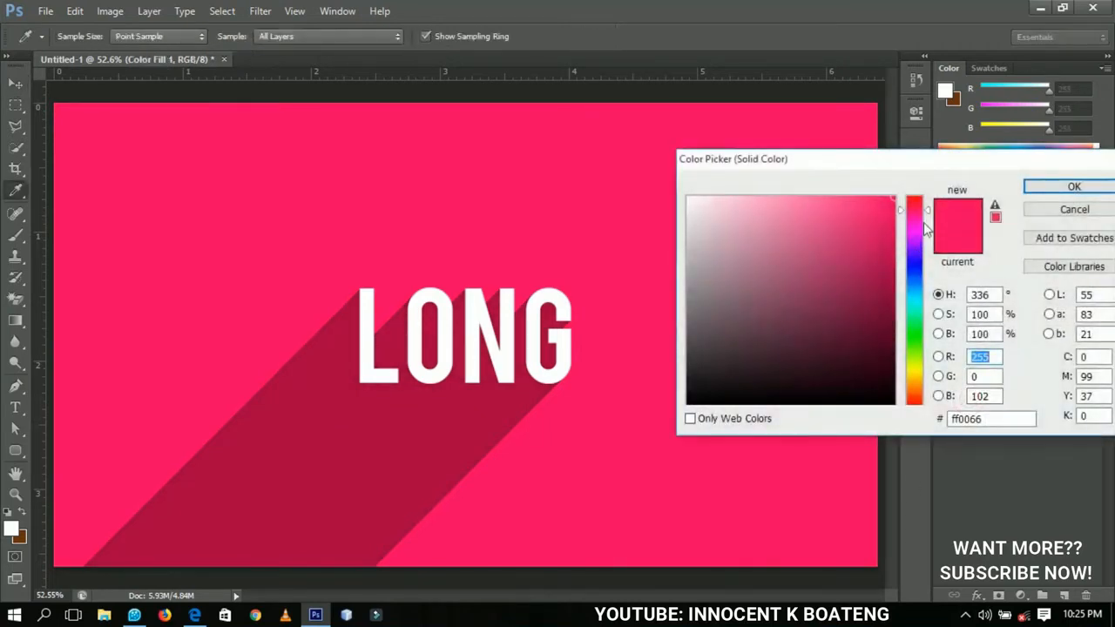
{"action": "mouse_move", "coordinate": [918, 231]}
{"action": "left_mouse_down"}
{"action": "mouse_move", "coordinate": [912, 376]}
{"action": "mouse_move", "coordinate": [920, 209]}
{"action": "left_mouse_up"}
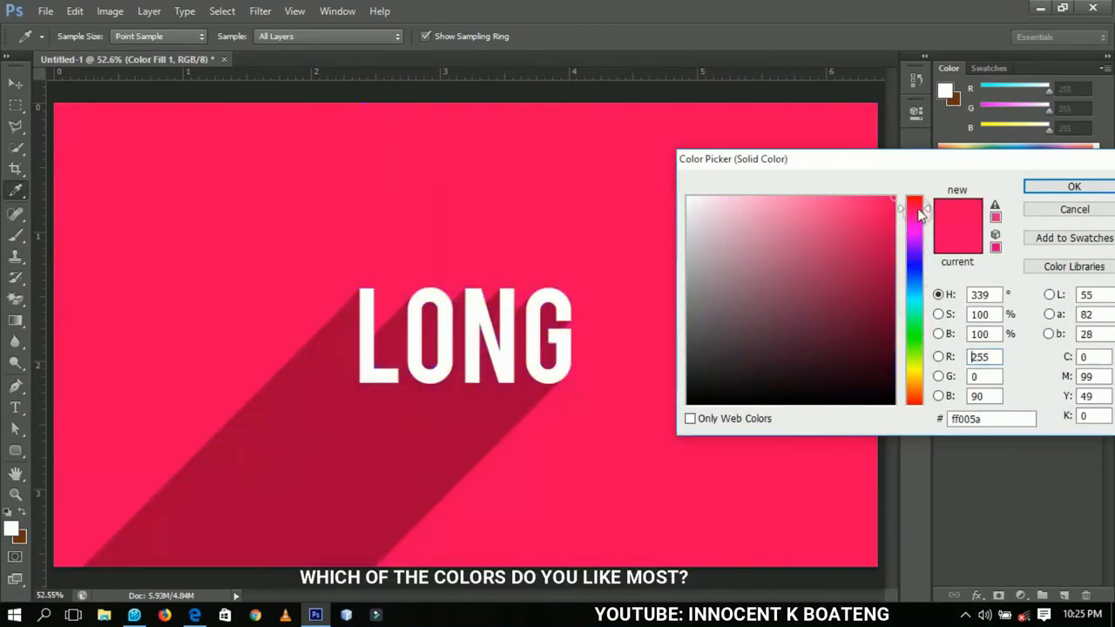
{"action": "left_click", "coordinate": [1074, 186]}
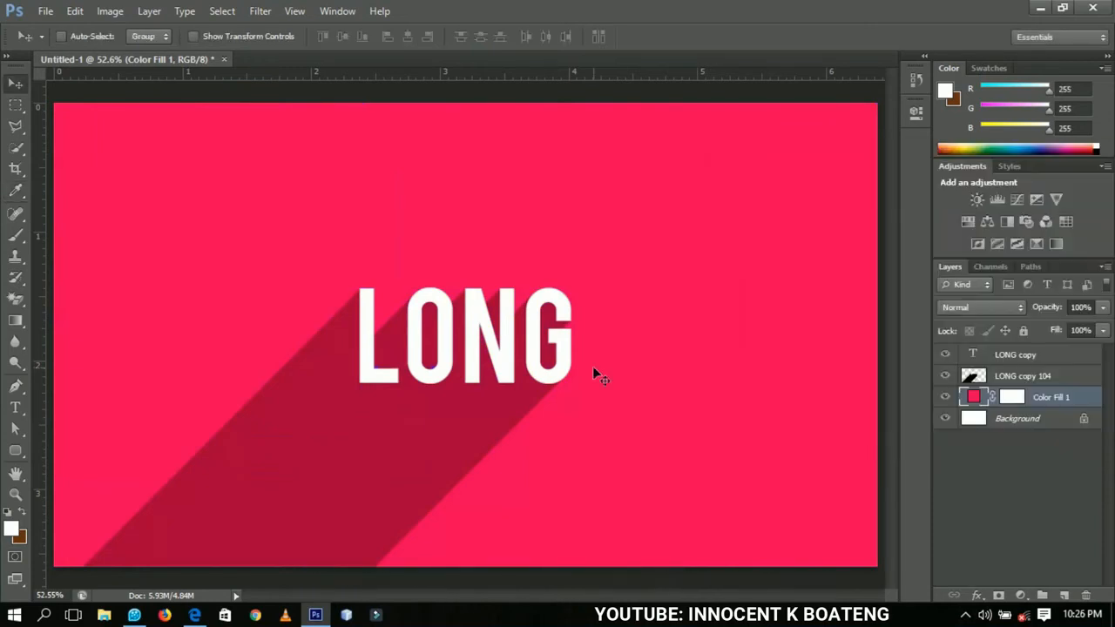